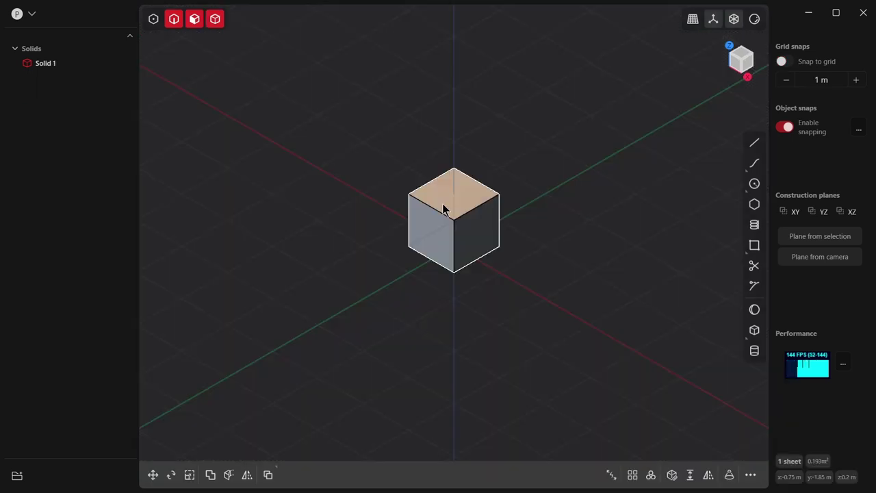
Delete the starter cube and switch to the front orthographic view.
click(445, 204)
key(h)
key(Delete)
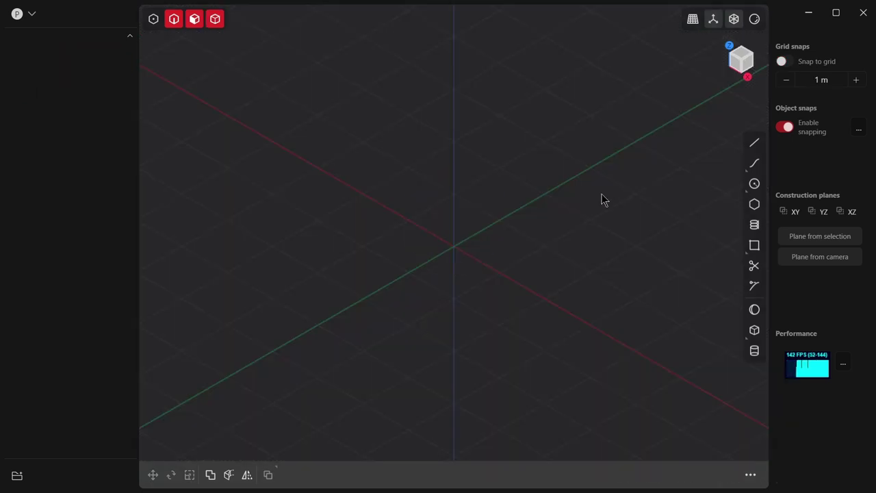
key(1)
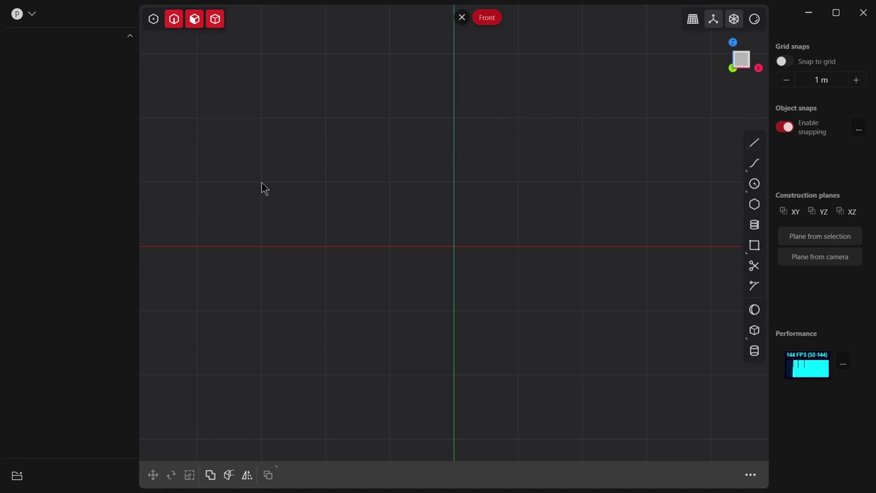
With 0.1 m grid snap, draw the half profile polyline: 3 m flat top, sloped rim, hub wall.
click(755, 143)
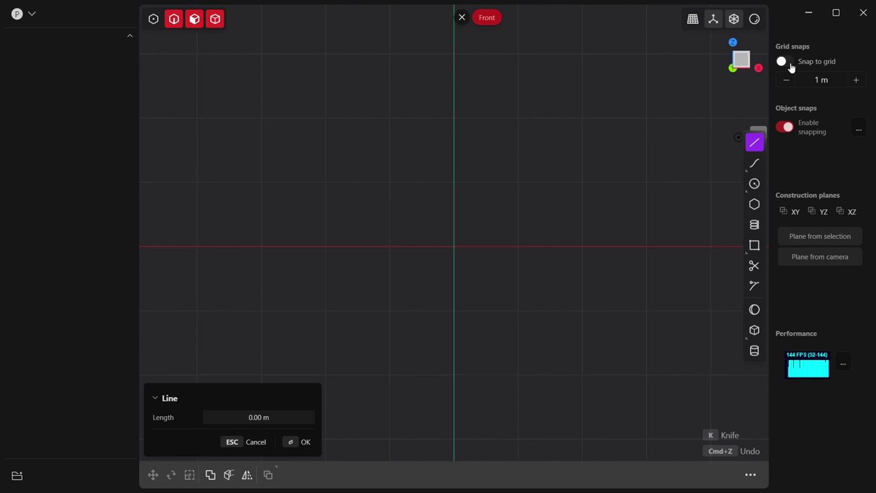
click(785, 61)
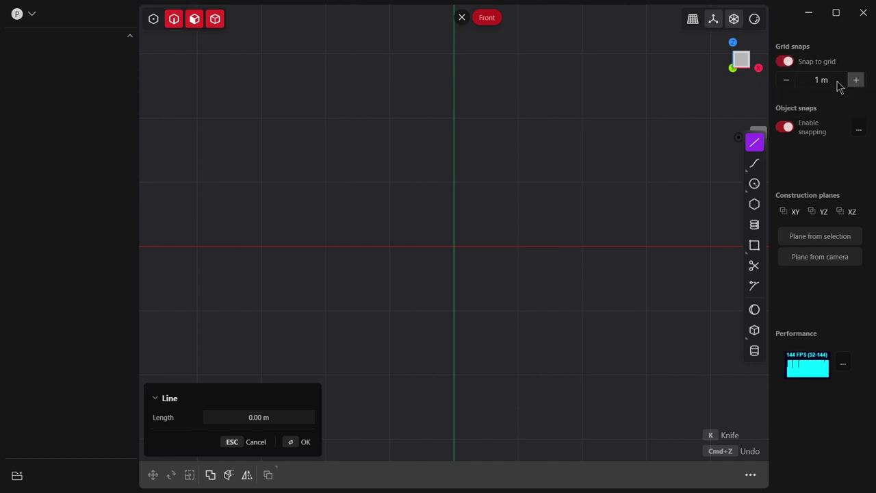
click(786, 79)
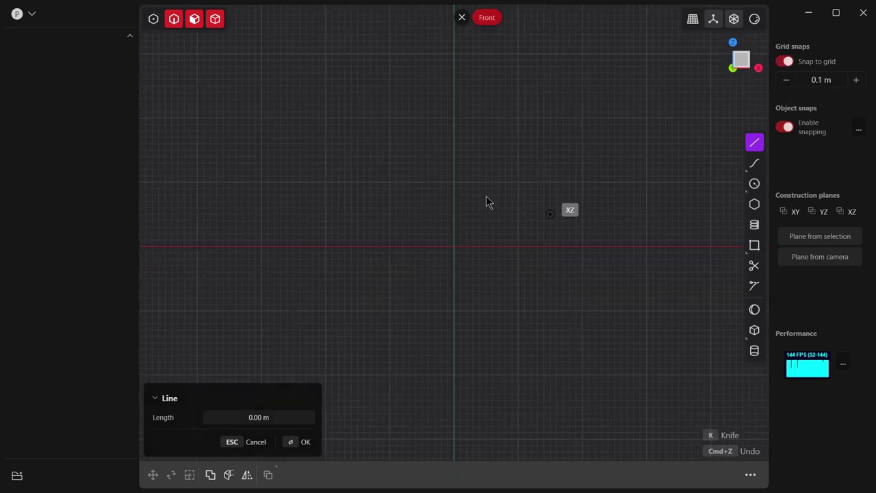
click(454, 183)
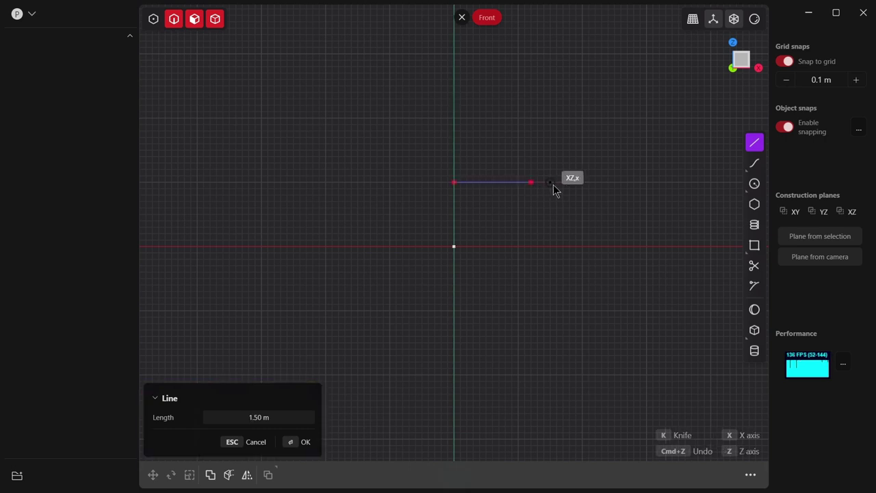
click(647, 183)
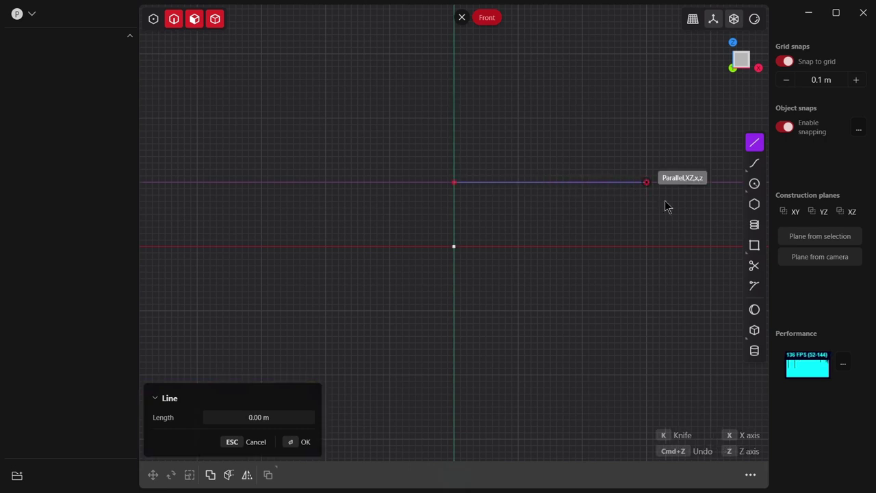
click(711, 247)
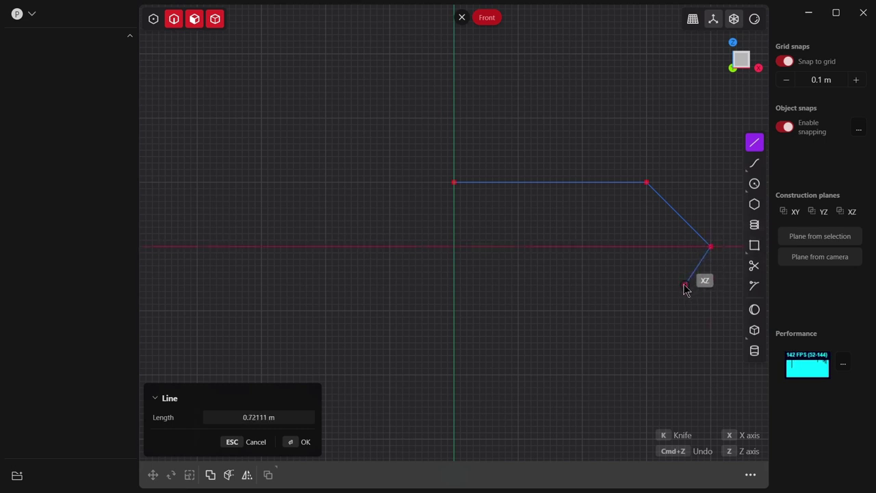
click(684, 285)
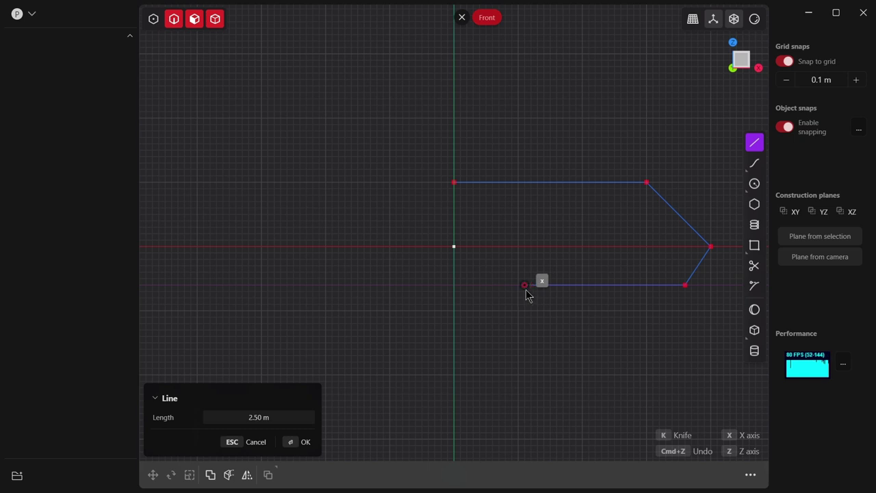
click(518, 286)
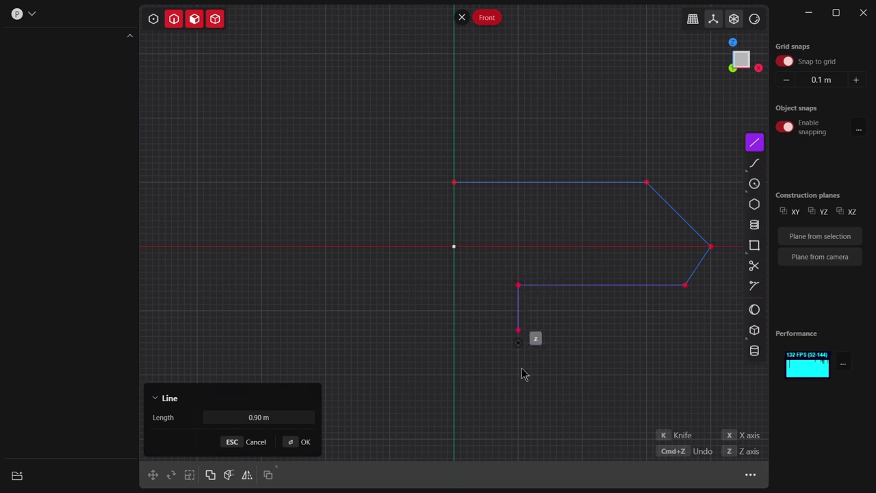
click(518, 374)
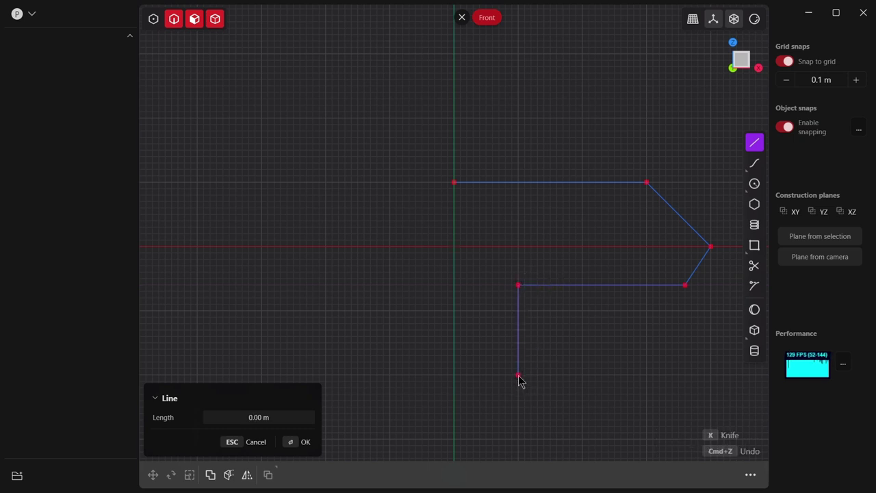
click(454, 375)
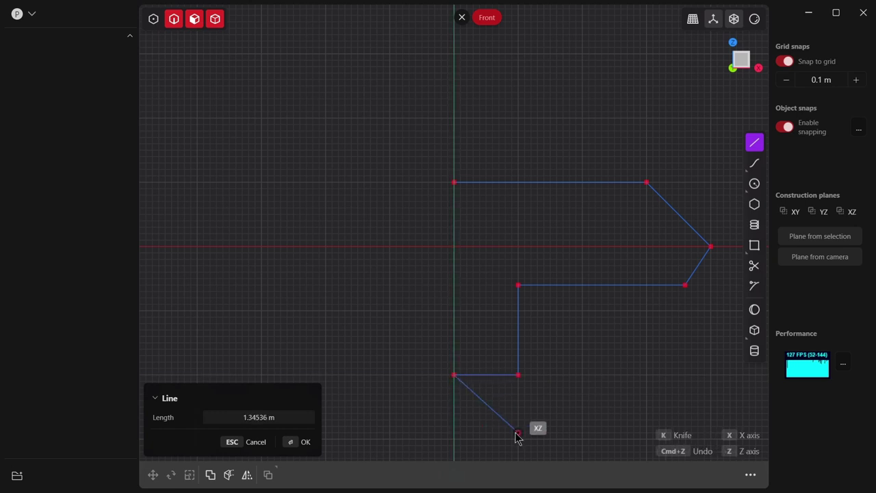
key(Return)
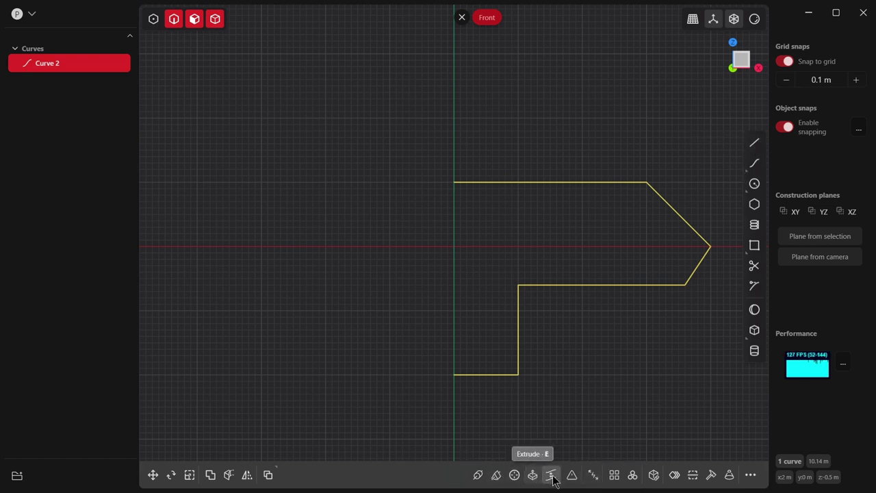
Revolve the profile 360 degrees around the vertical centre line into a solid blank.
click(515, 475)
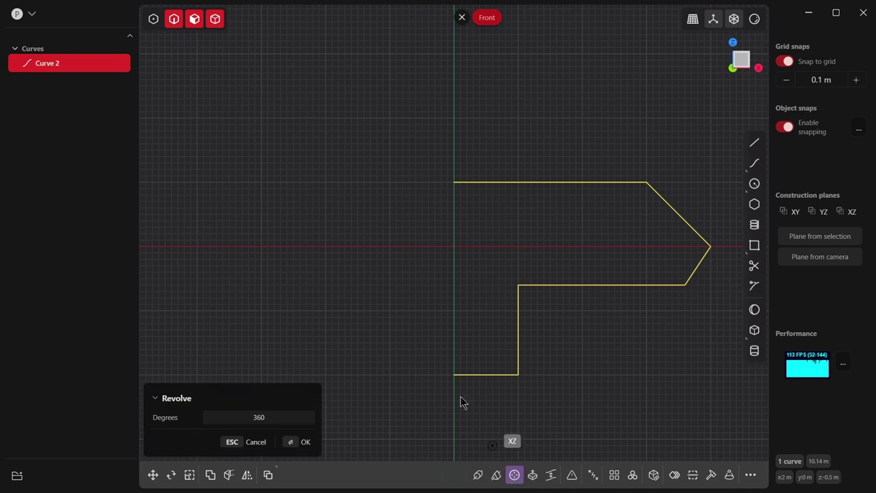
click(453, 374)
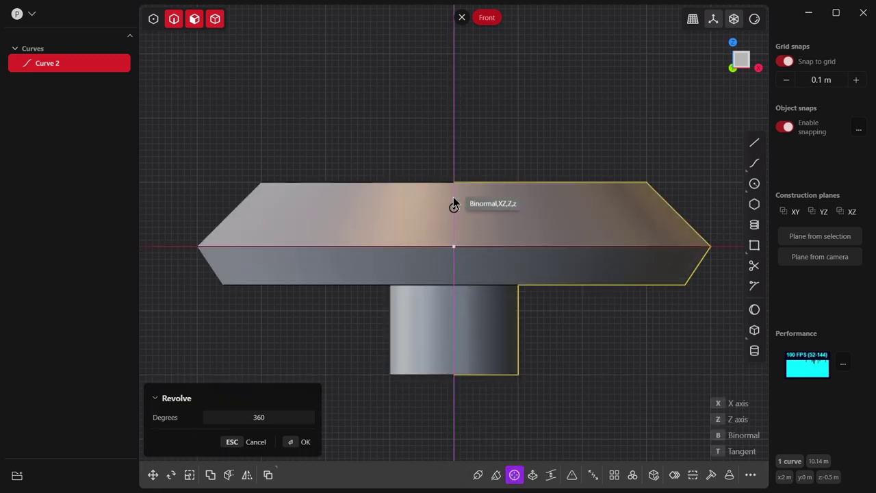
click(454, 183)
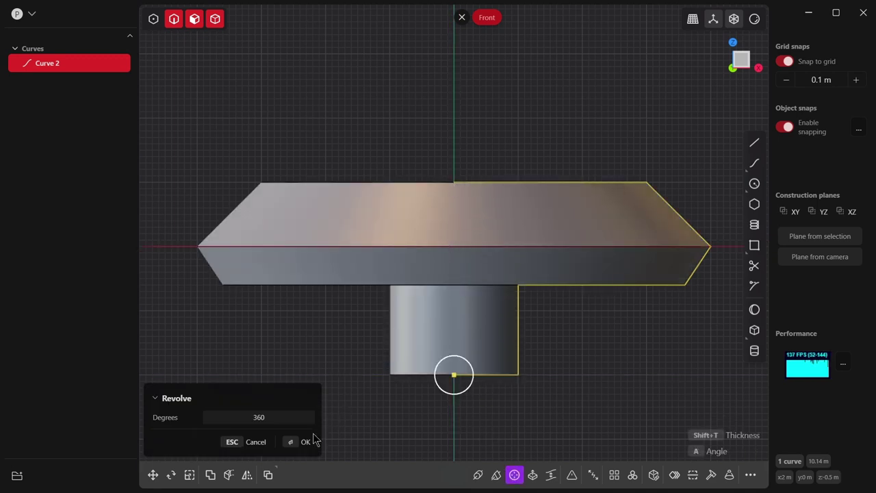
click(288, 442)
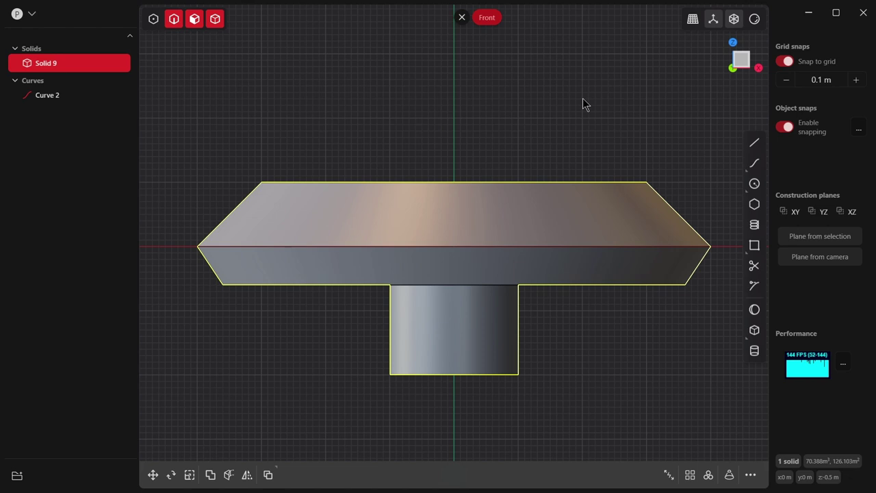
Start a guide line from the blank's top corner toward the axis, then cancel it.
click(754, 142)
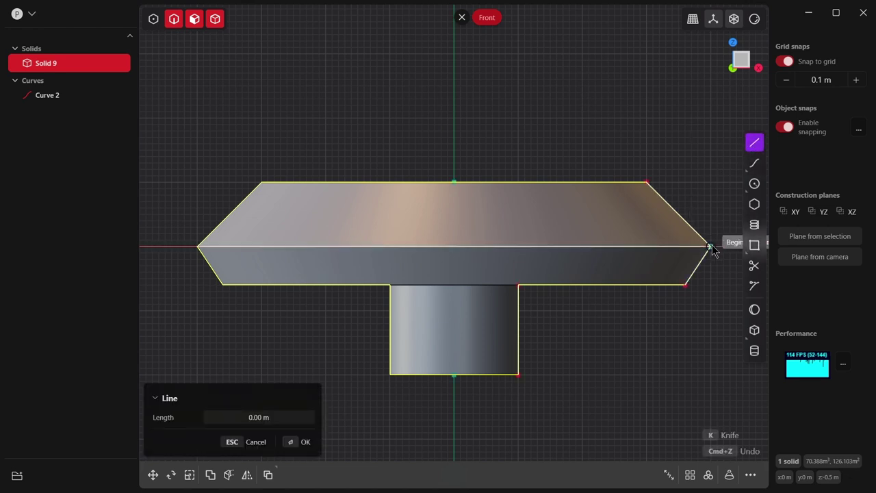
click(647, 182)
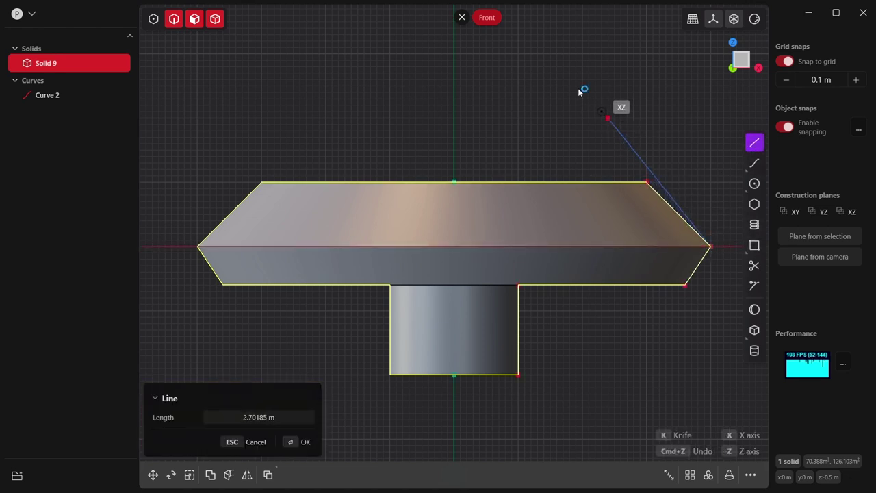
click(453, 41)
scroll(515, 80, down, 3)
scroll(515, 81, down, 2)
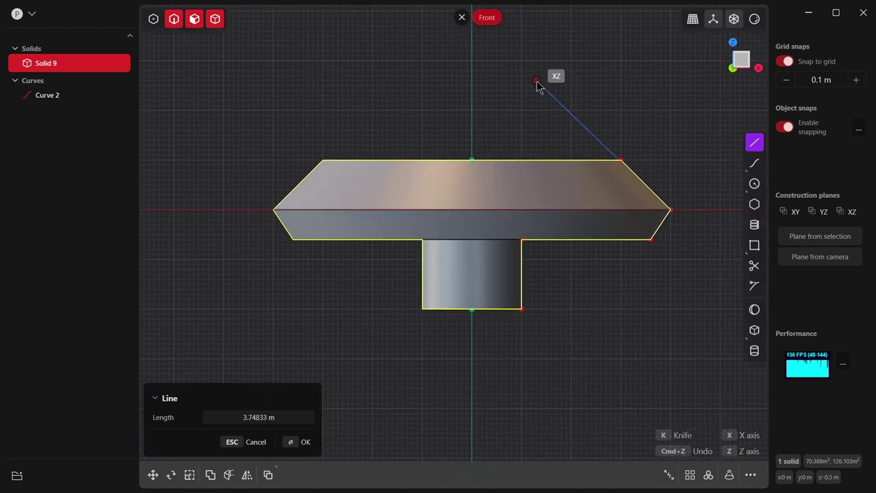
key(Escape)
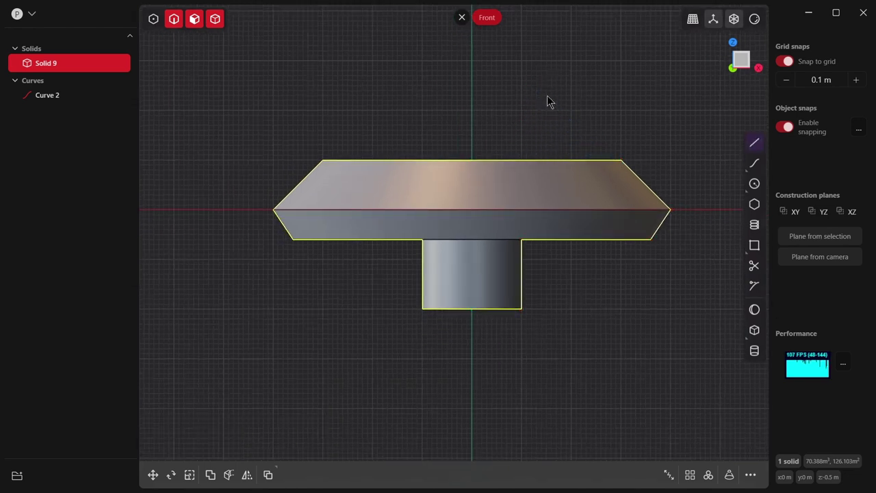
Draw a guide line along the sloped rim from its outer corner up to the centre axis.
mouse_move(584, 115)
shift+middle_down()
mouse_move(534, 211)
mouse_move(543, 290)
shift+middle_up()
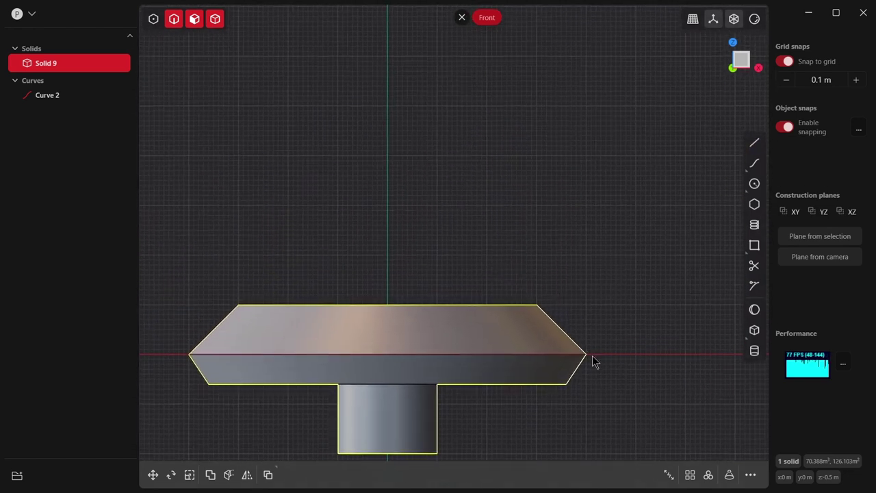
click(753, 144)
click(586, 355)
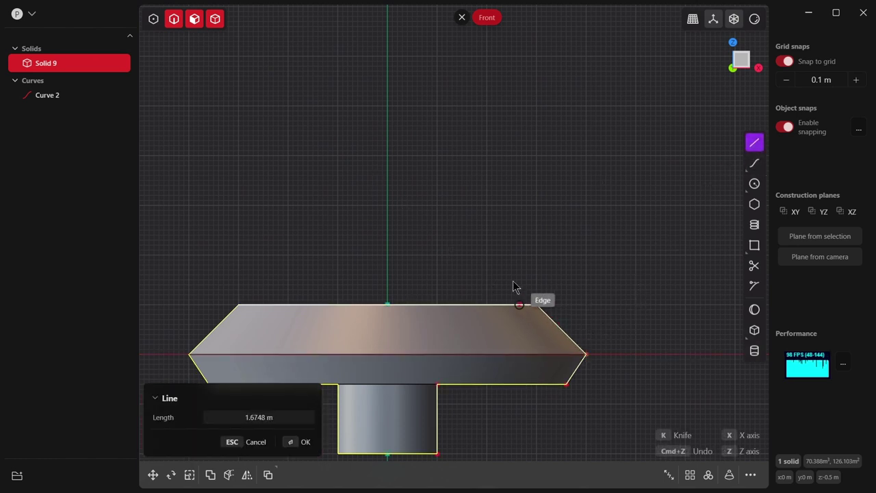
click(536, 304)
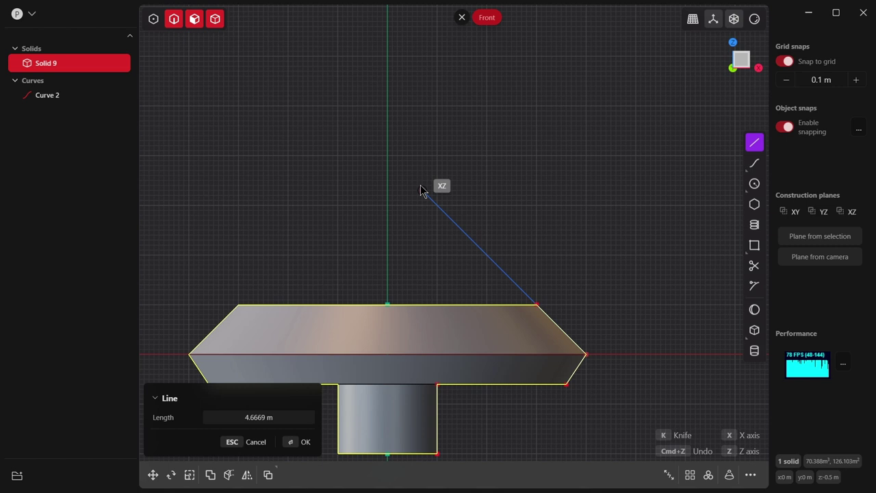
click(394, 157)
key(Return)
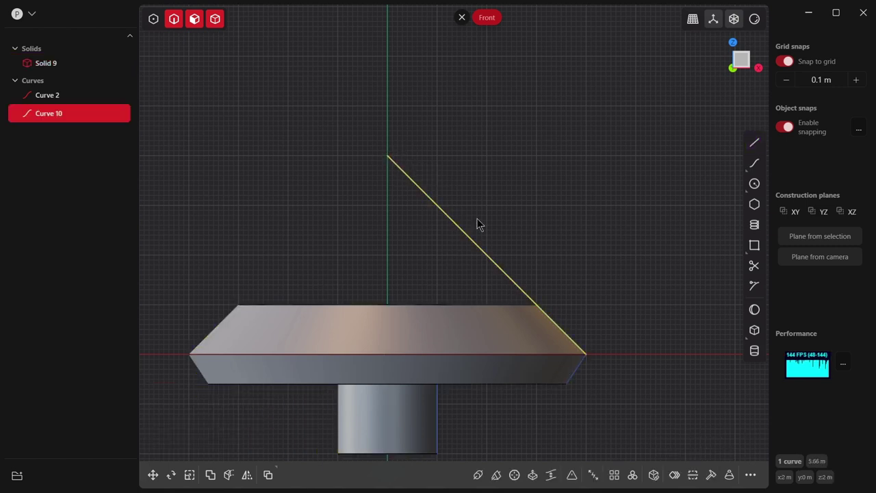
Orbit to inspect the blank and guide line from above, then return to the front view.
scroll(568, 333, up, 3)
middle_drag(568, 334, 581, 347)
click(708, 297)
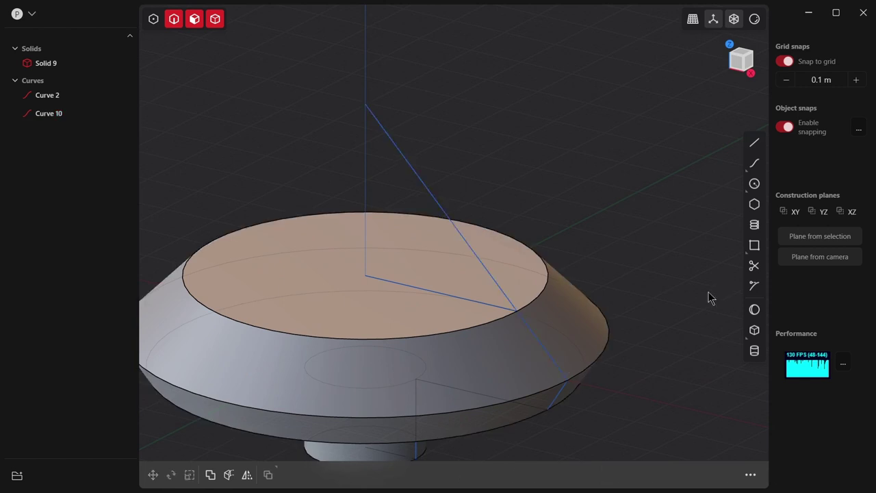
mouse_move(708, 297)
middle_down()
mouse_move(623, 313)
mouse_move(678, 350)
middle_up()
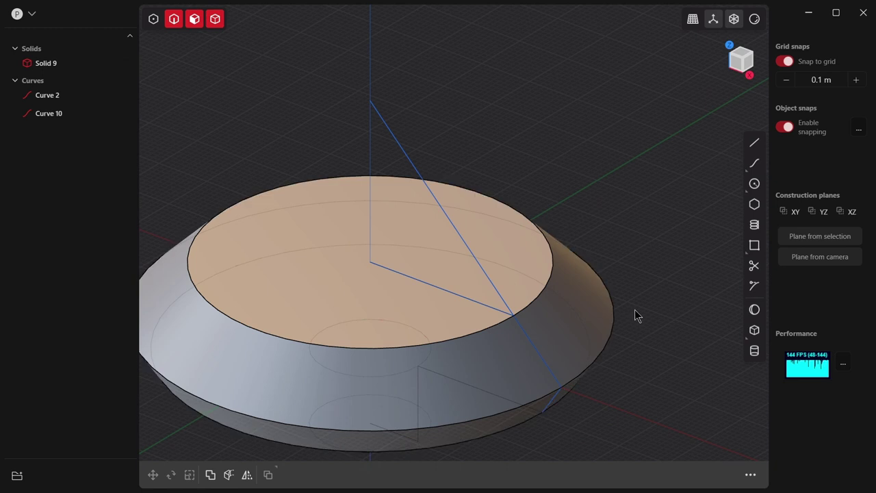
key(KP_1)
Switch to the right side view, zoom in and set selection to curves and edges.
key(KP_3)
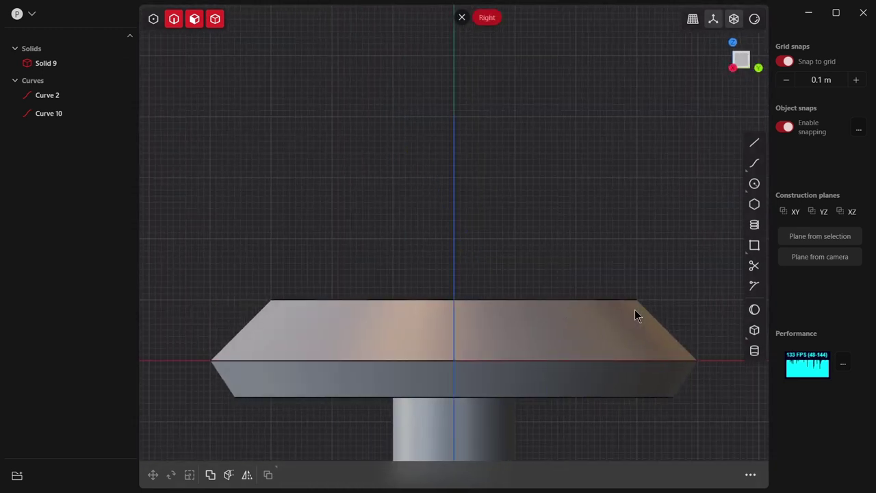
scroll(520, 169, up, 2)
scroll(433, 86, up, 1)
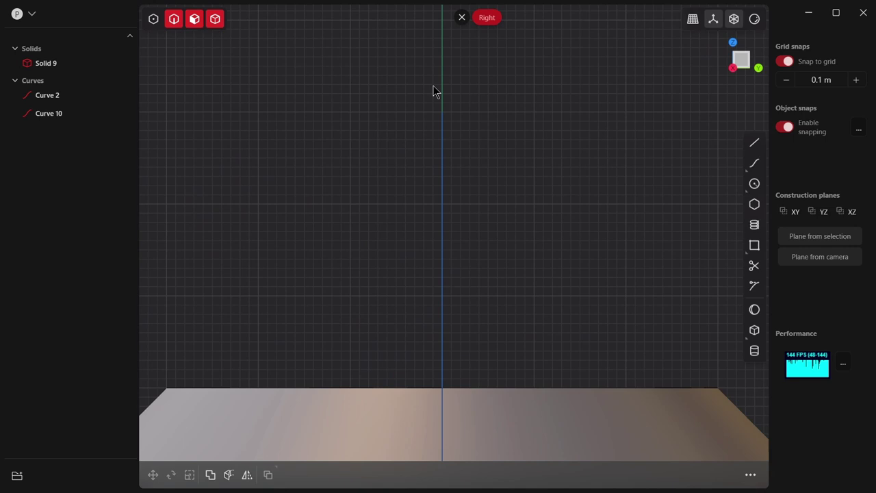
scroll(439, 99, up, 1)
scroll(461, 117, up, 1)
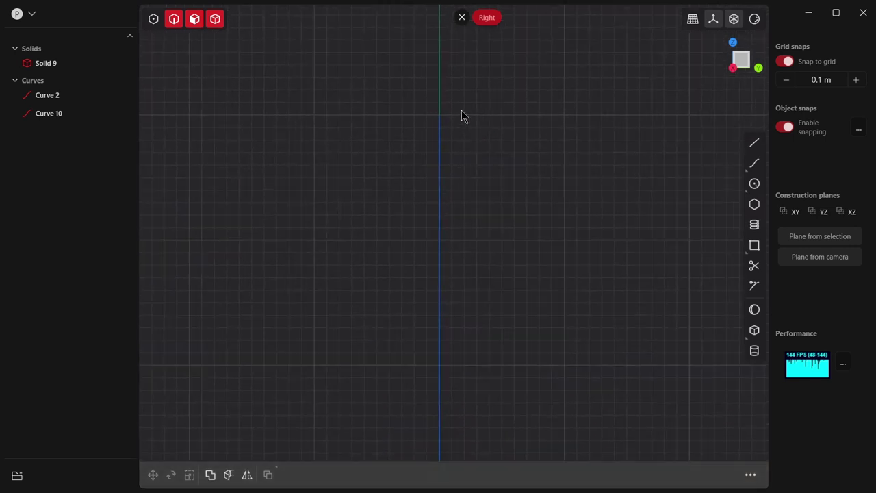
click(215, 19)
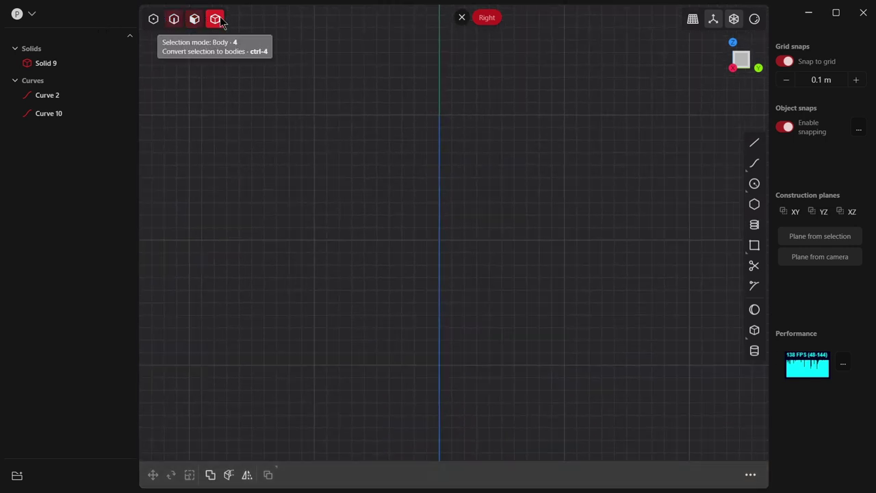
click(175, 19)
click(439, 115)
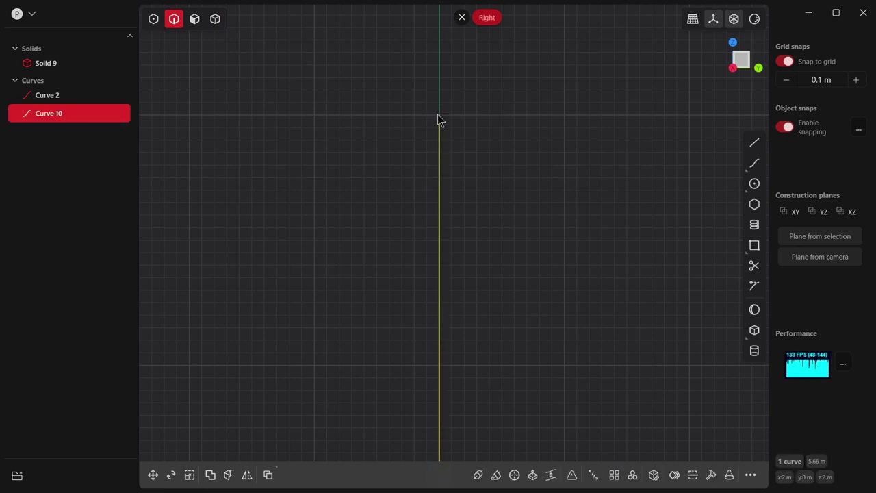
scroll(445, 123, up, 2)
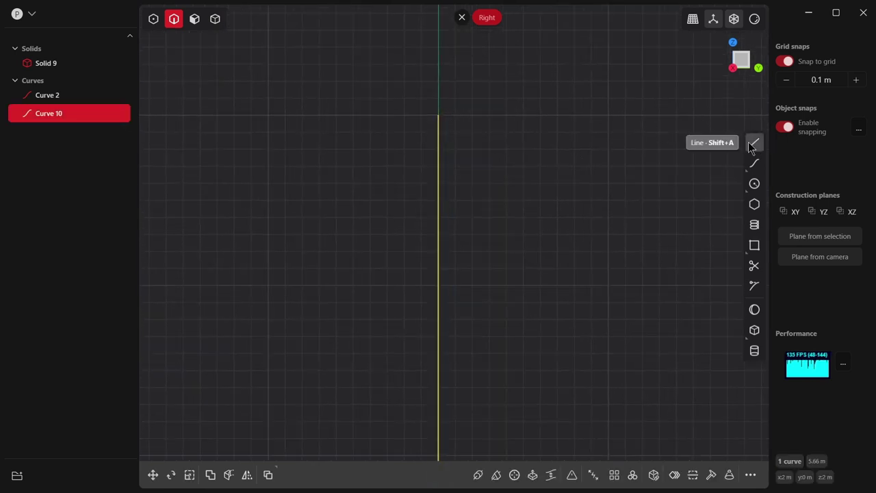
click(583, 139)
Draw a 0.5 m horizontal line centred on the axis top with 0.05 m grid snap.
click(755, 144)
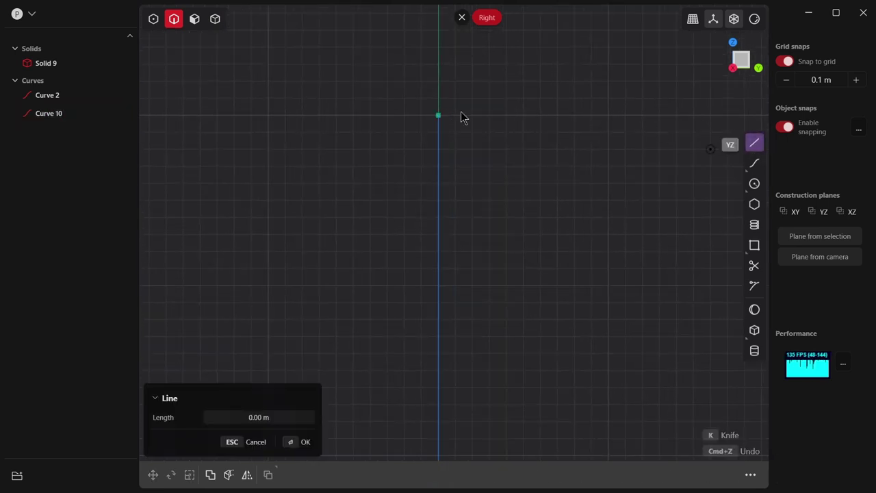
click(790, 80)
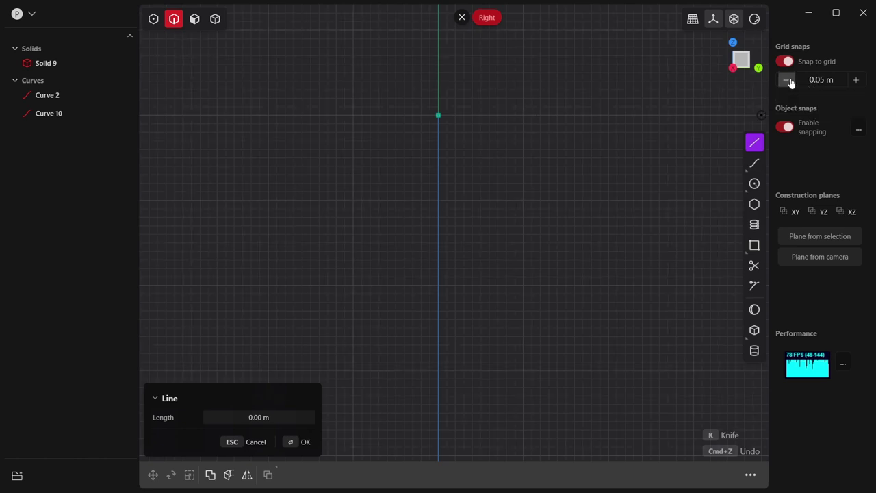
click(399, 116)
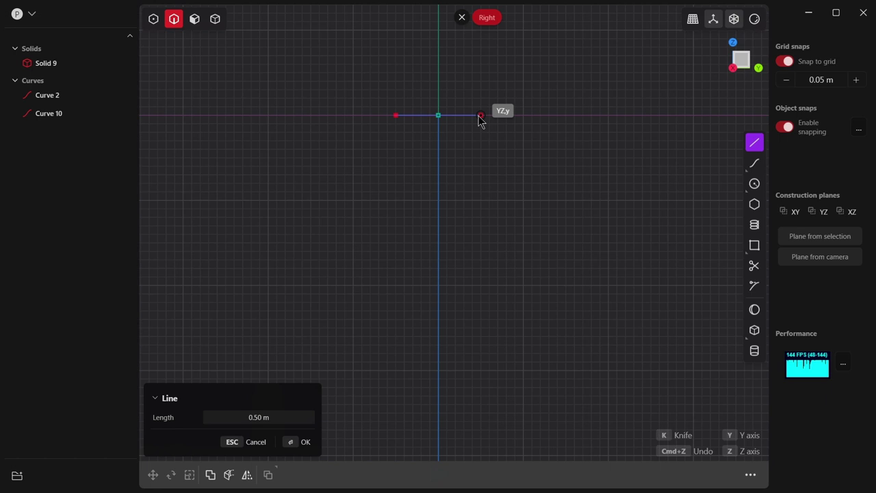
click(480, 116)
Draw a three-point arc curving down from the short line's left end toward the axis.
key(Return)
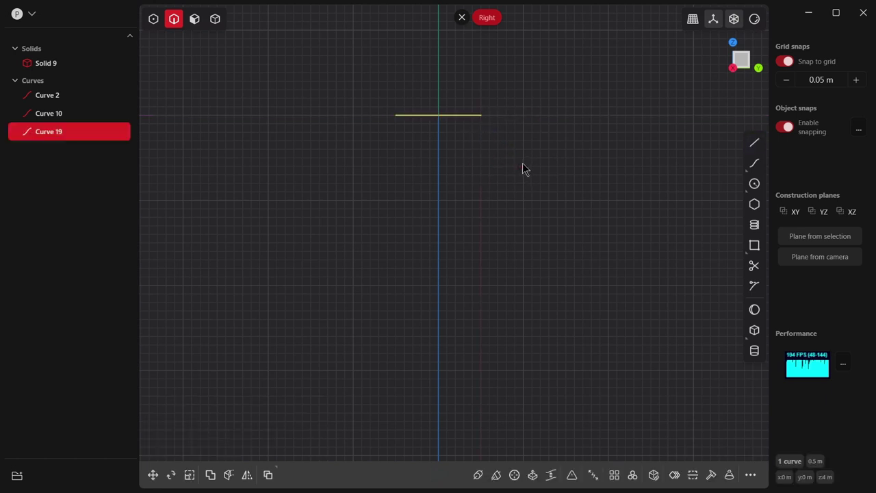
scroll(403, 123, up, 1)
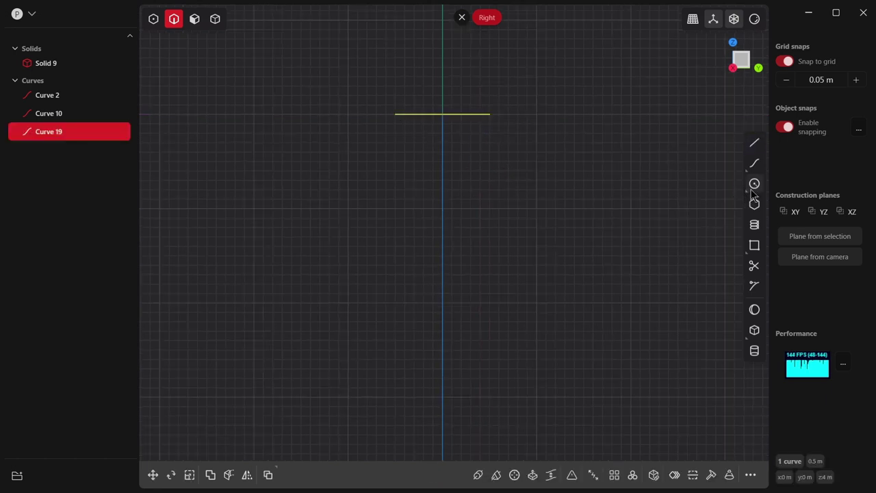
mouse_move(754, 184)
click(727, 228)
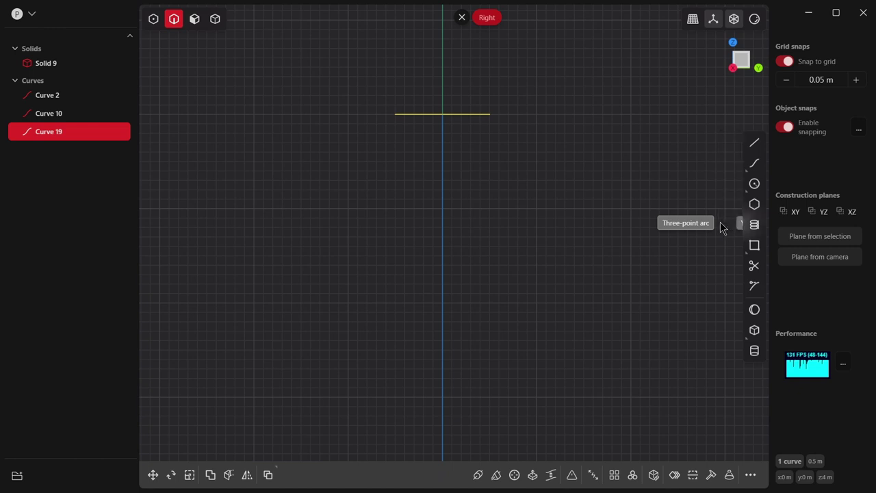
click(397, 120)
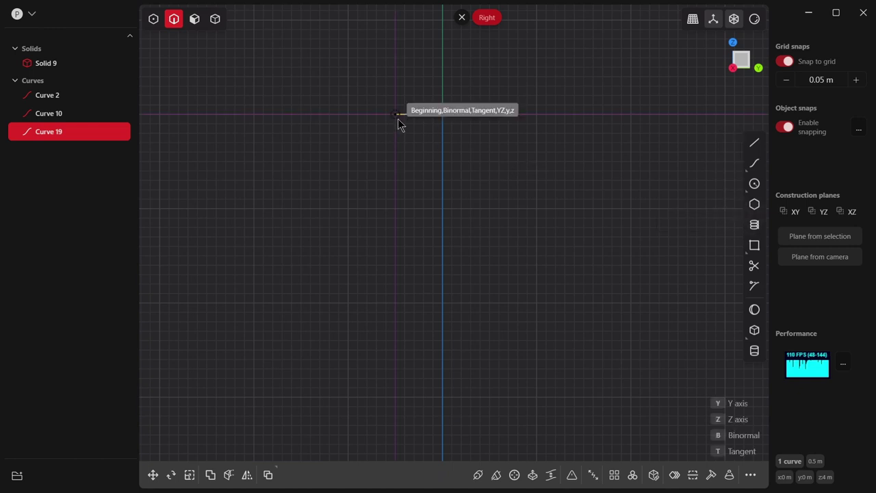
click(422, 171)
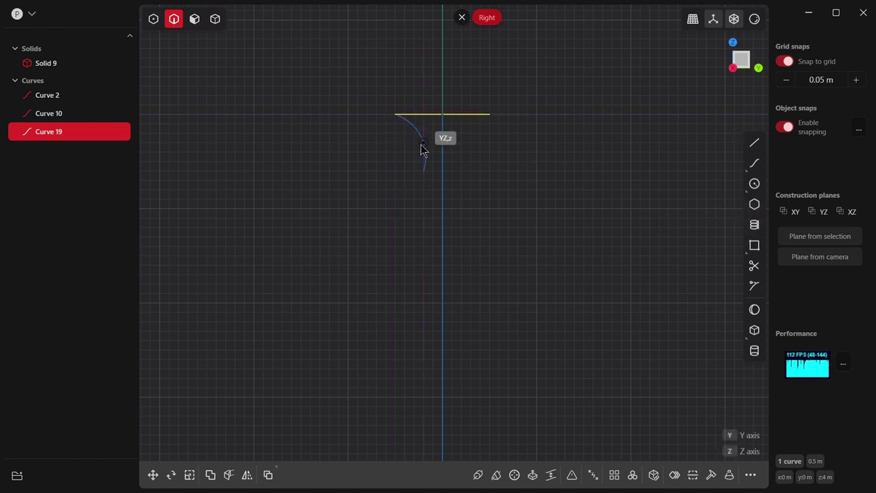
click(410, 134)
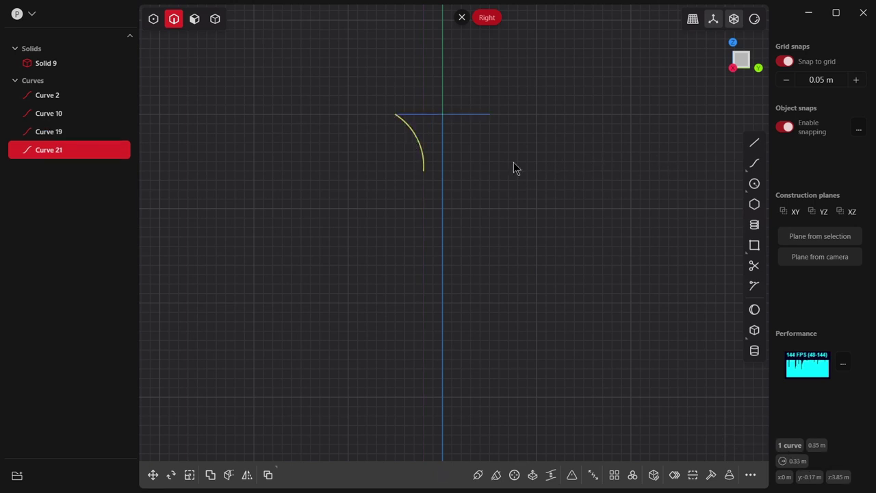
scroll(503, 212, down, 2)
scroll(505, 214, down, 3)
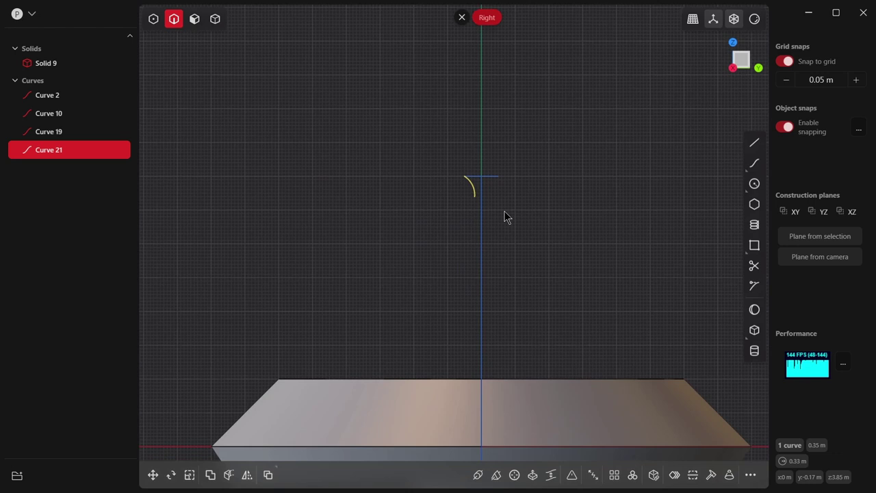
Mirror the arc across the vertical centre axis.
click(247, 474)
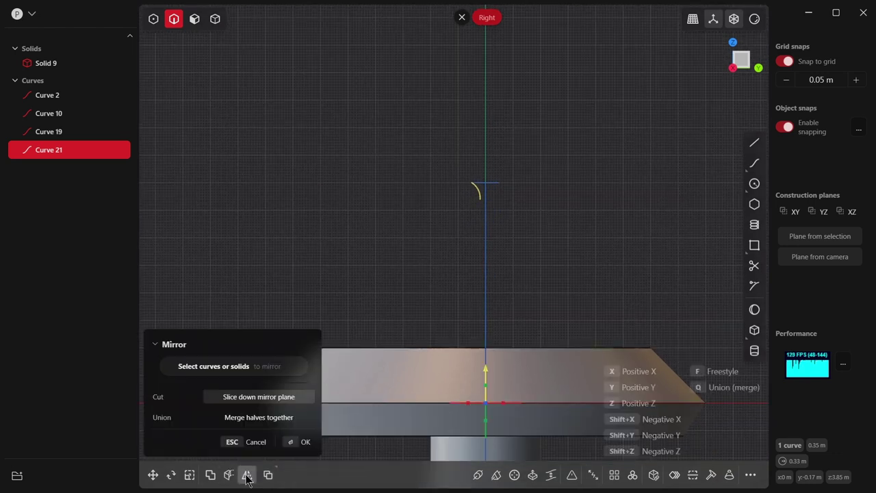
click(503, 408)
scroll(505, 196, up, 2)
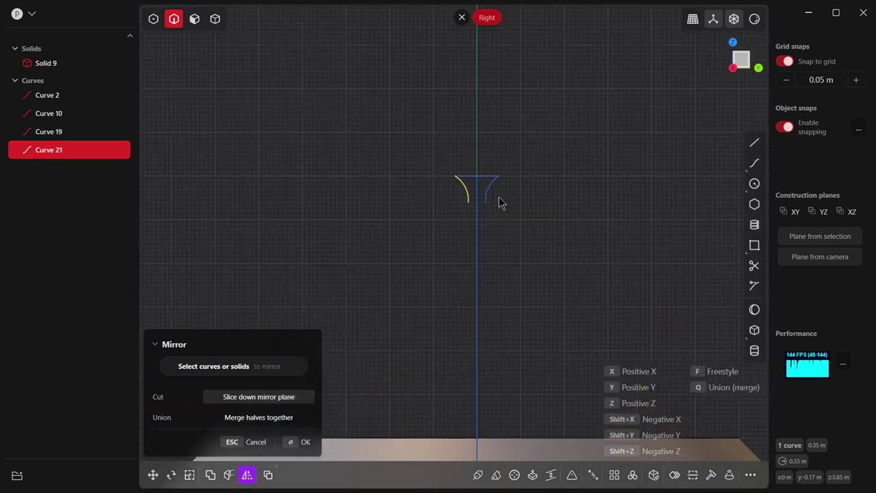
scroll(499, 196, up, 2)
scroll(479, 215, up, 2)
scroll(469, 212, up, 1)
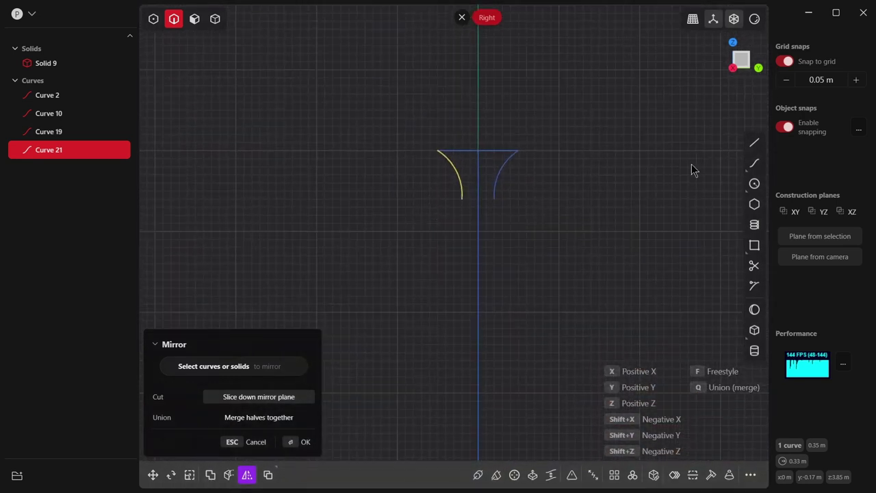
Join the two arc bottoms with a short line and switch to perspective view.
click(755, 147)
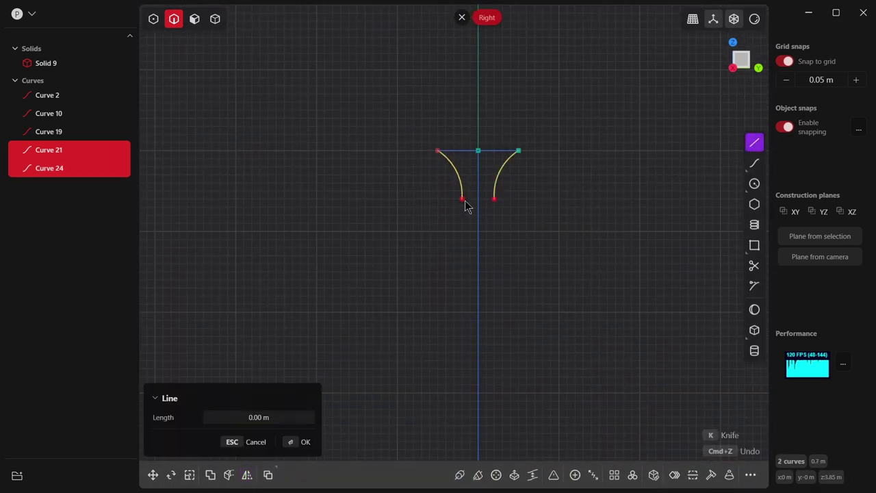
click(494, 198)
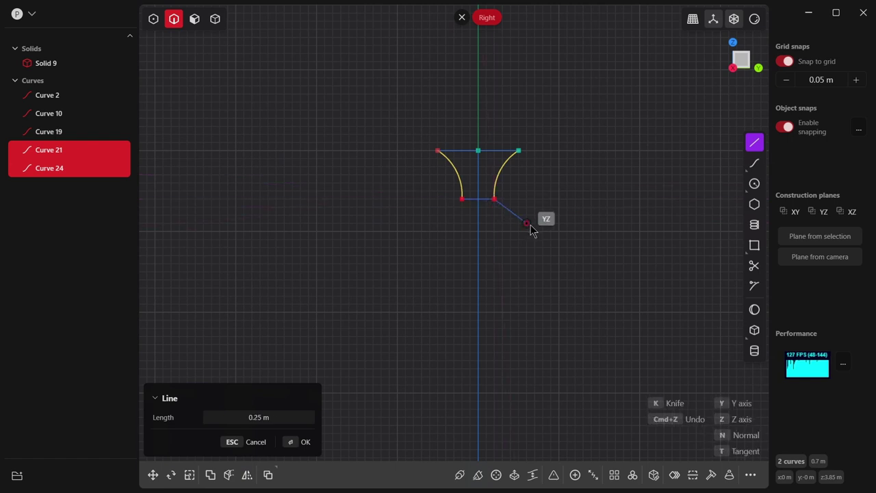
key(Escape)
key(KP_5)
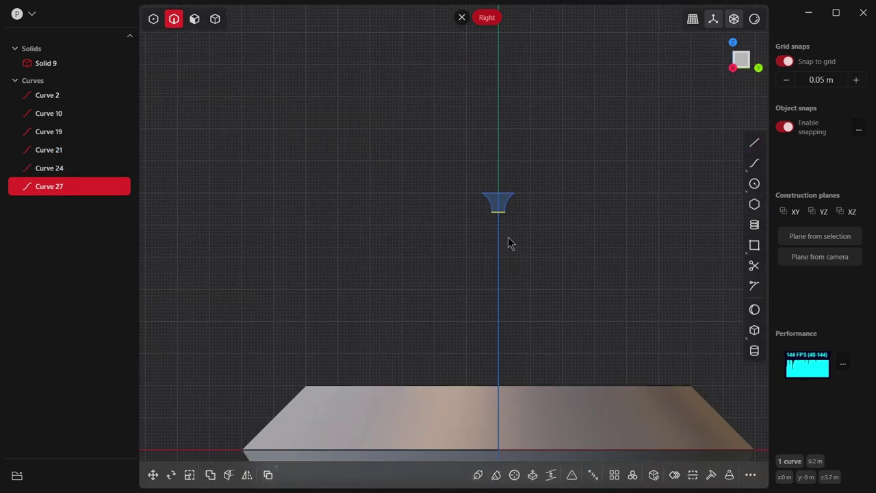
Duplicate the tooth profile and try sliding the copy about 2 m along X, then cancel.
mouse_move(537, 241)
middle_down()
mouse_move(632, 254)
mouse_move(385, 204)
middle_up()
key(ctrl+d)
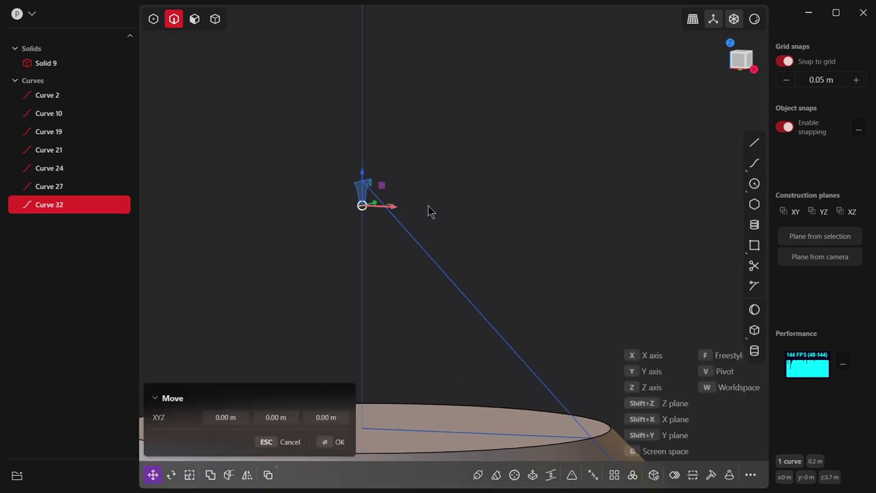
click(428, 206)
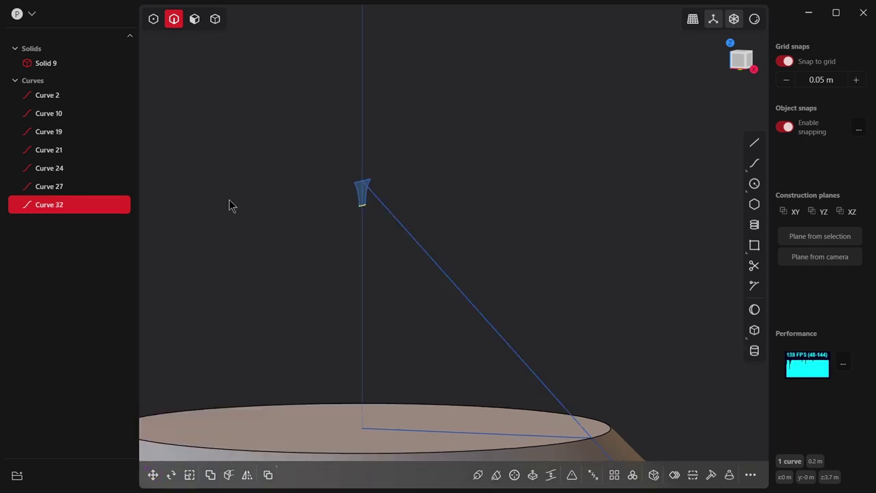
click(153, 475)
drag(391, 207, 555, 261)
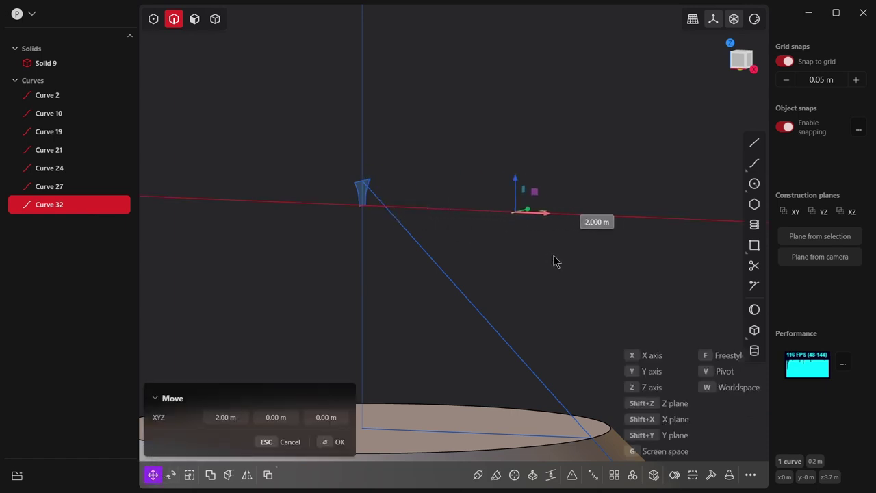
key(Escape)
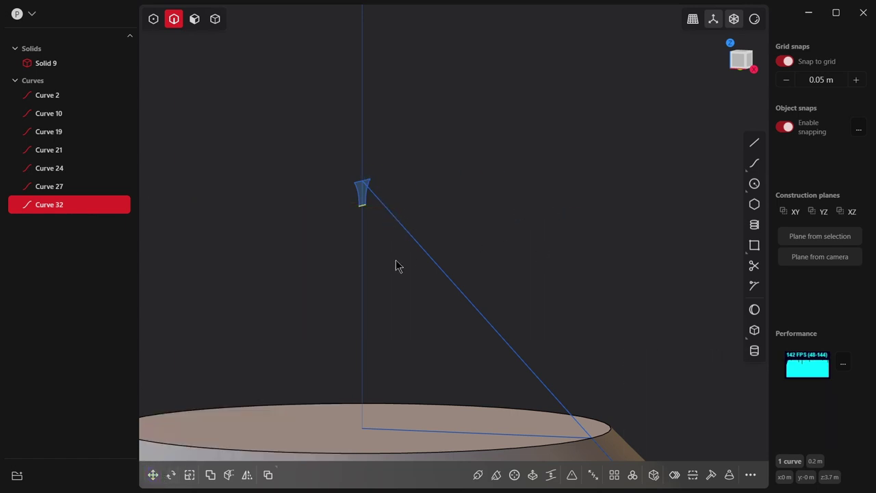
Delete the duplicate Curve 32 and box-select the four tooth profile curves.
click(457, 219)
click(411, 205)
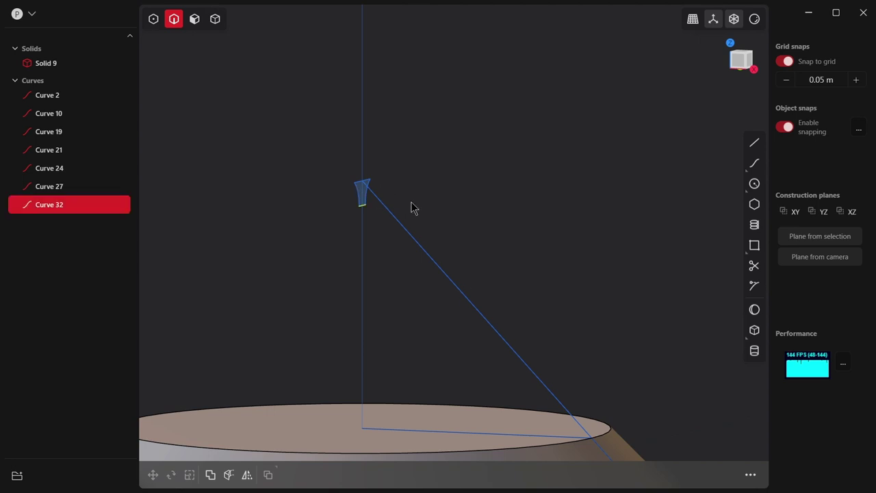
key(j)
drag(318, 155, 384, 254)
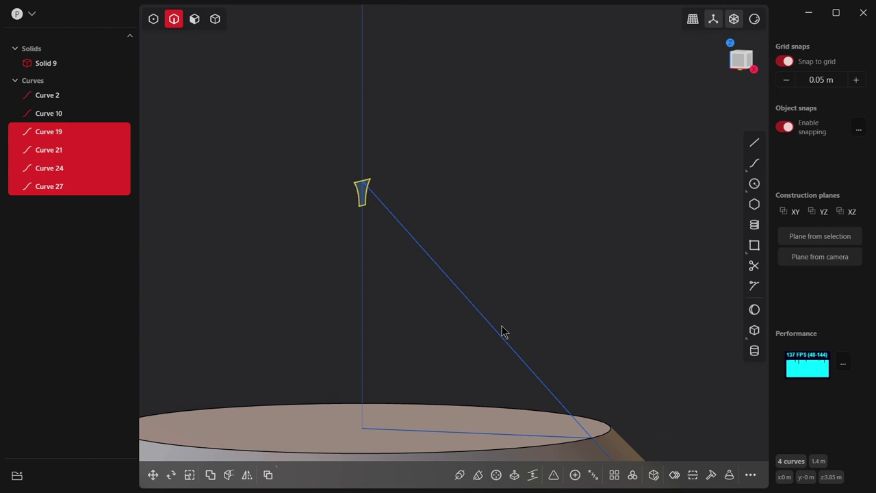
Join the four tooth curves into one and rename it 'TeethProfile' in the outliner.
click(575, 476)
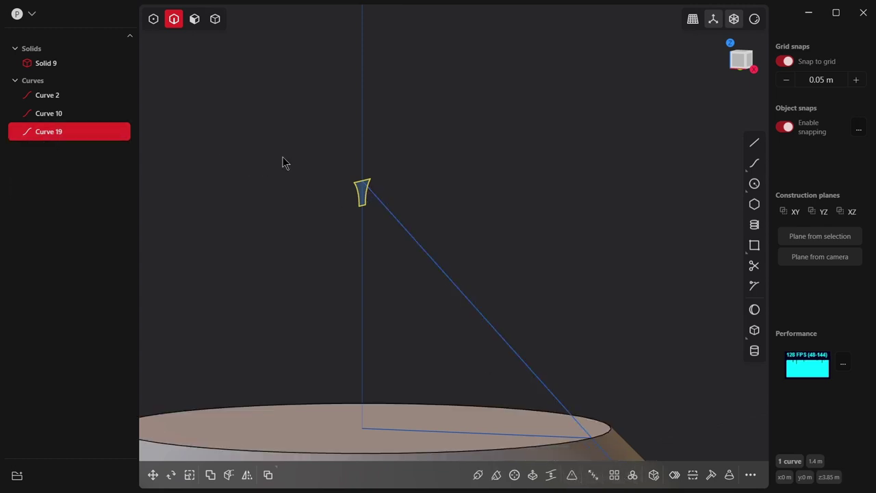
double_click(54, 138)
text(cu)
key(BackSpace)
key(BackSpace)
key(BackSpace)
text(T)
text(eethProf)
text(ile)
key(Return)
click(486, 152)
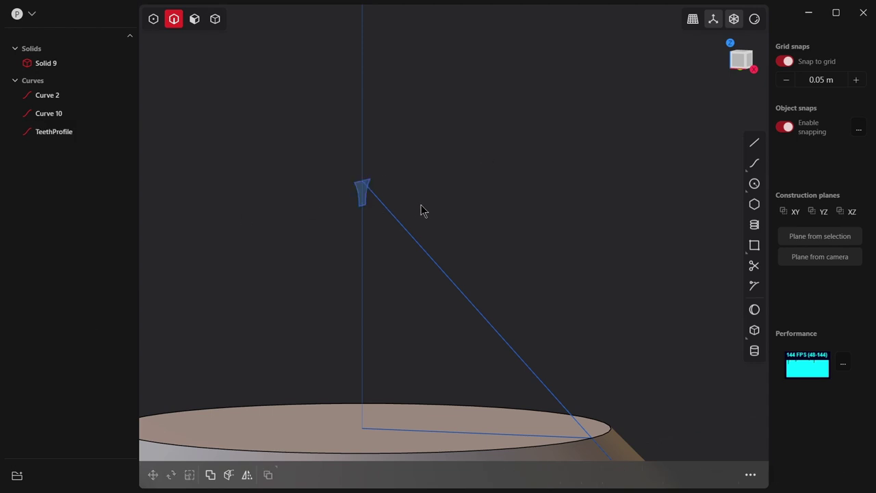
click(357, 199)
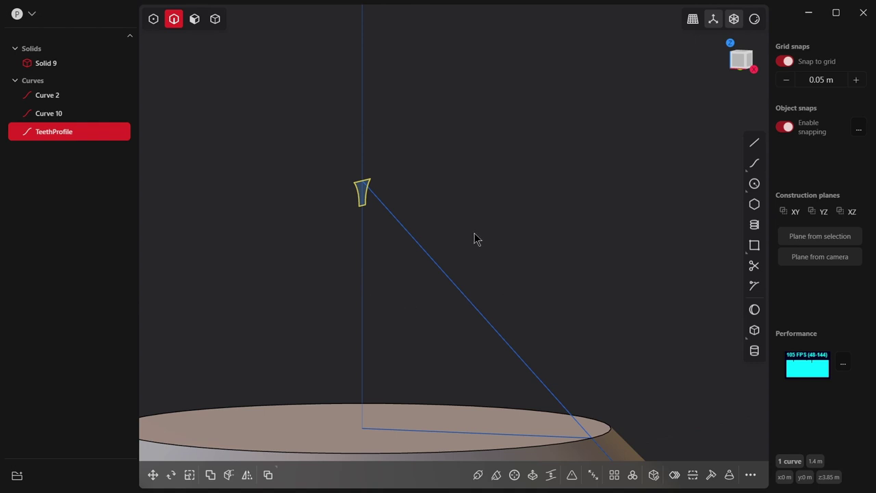
Duplicate TeethProfile and move the copy to X 4 m, Z -3.9 m at the blank's outer corner.
key(ctrl+d)
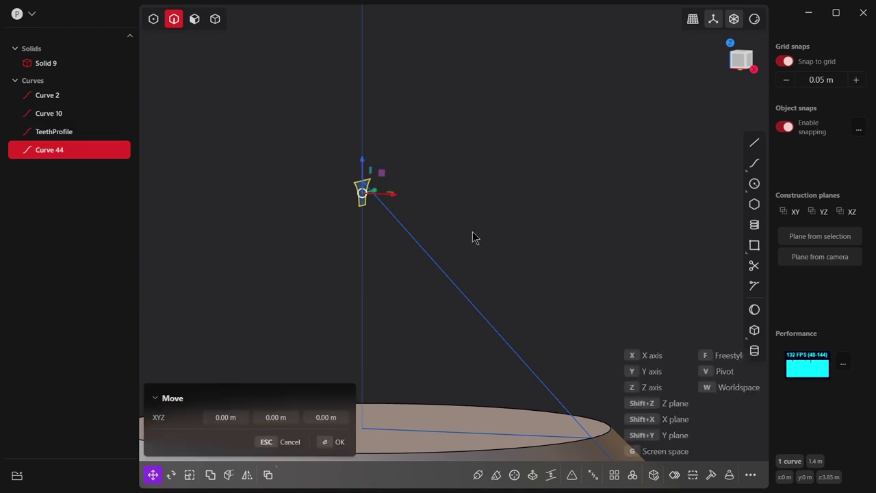
key(Return)
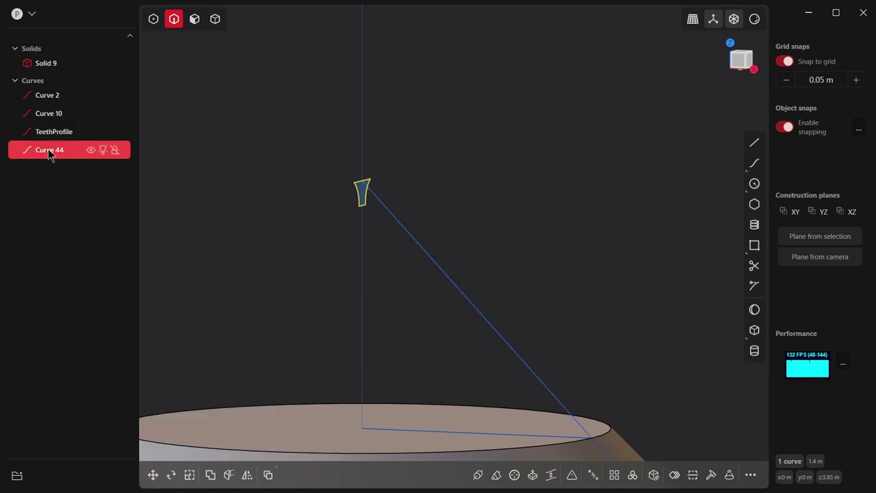
click(152, 474)
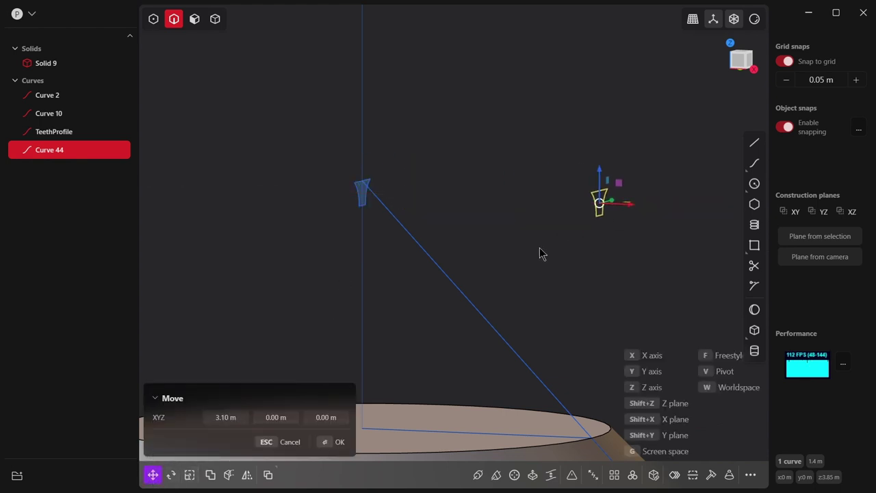
key(KP_1)
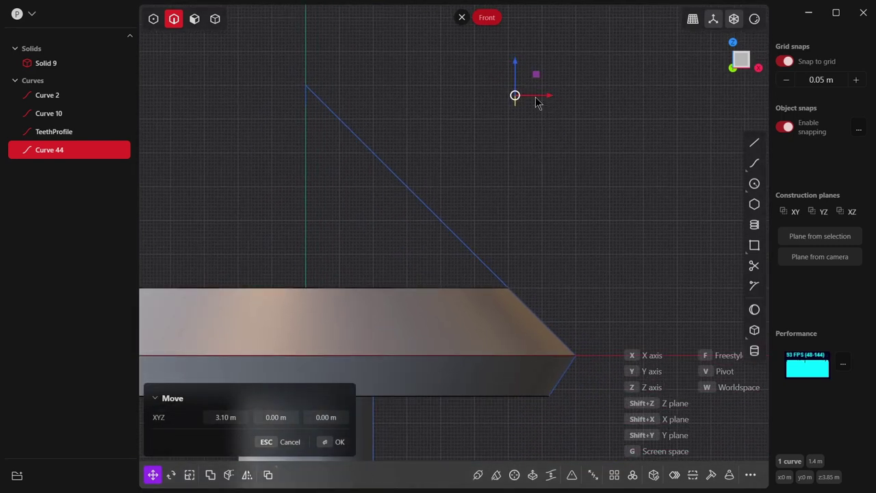
key(z)
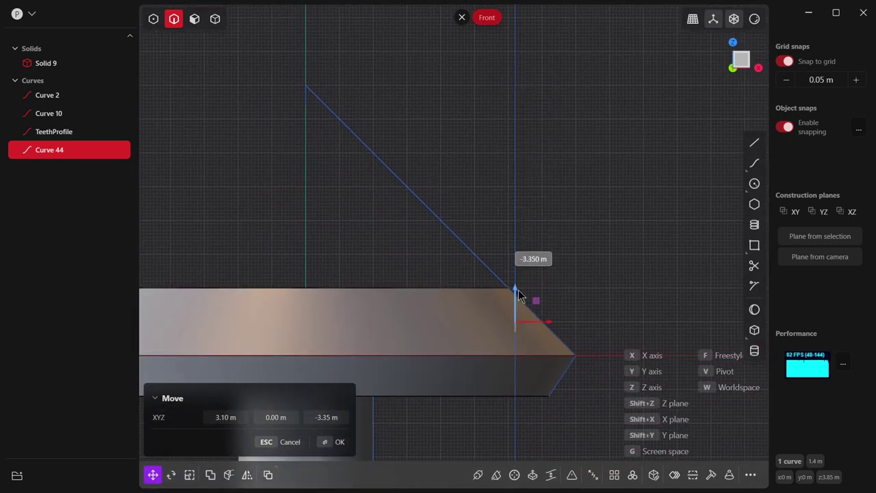
key(x)
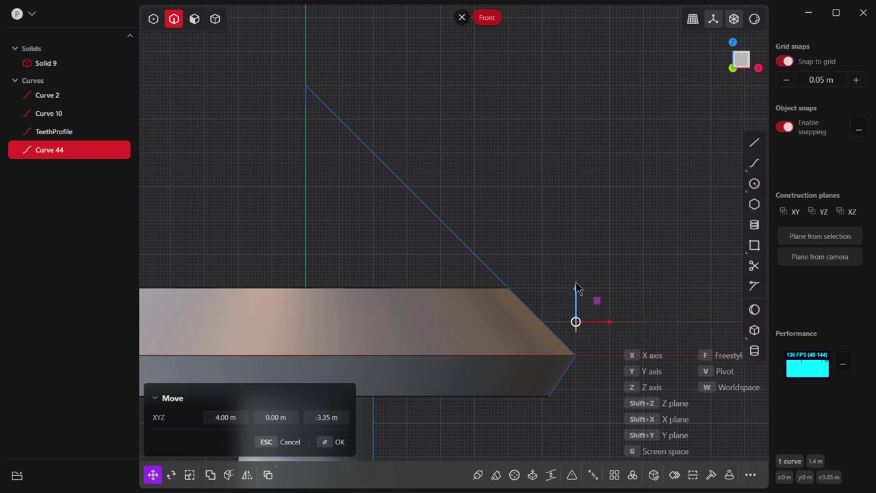
drag(576, 288, 577, 324)
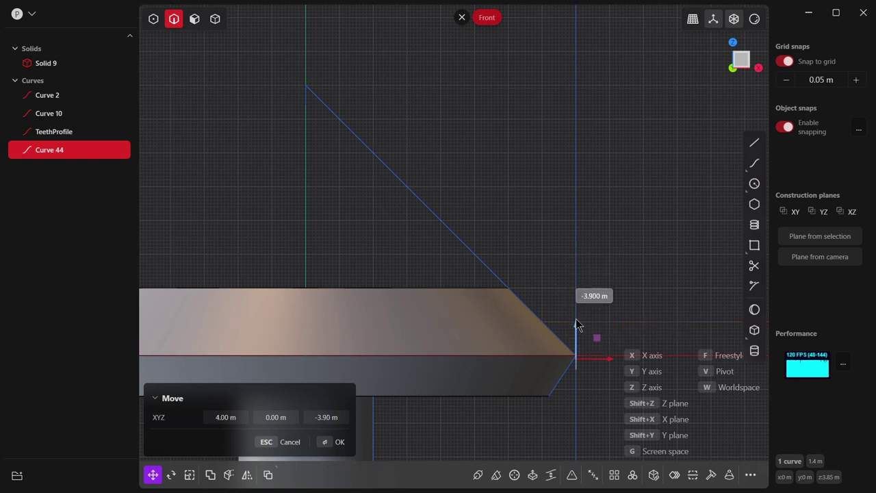
Tilt the copied profile, Curve 44, 30° about the Y axis.
click(172, 478)
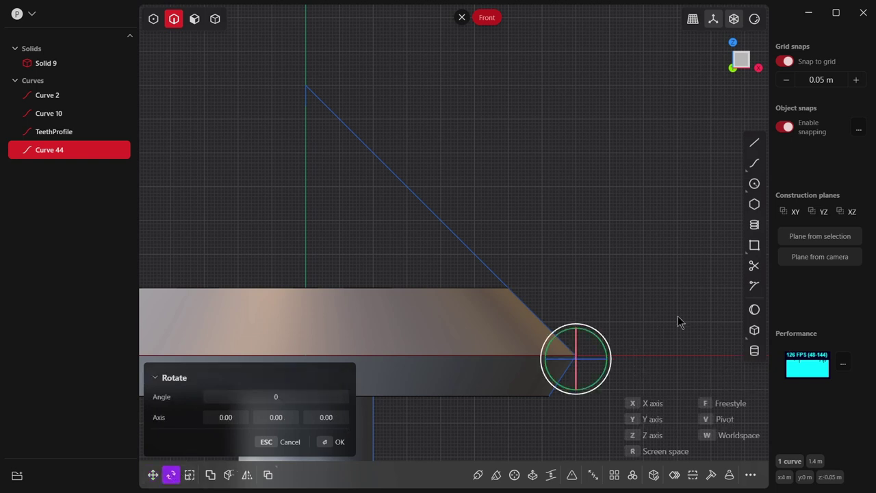
drag(602, 342, 608, 367)
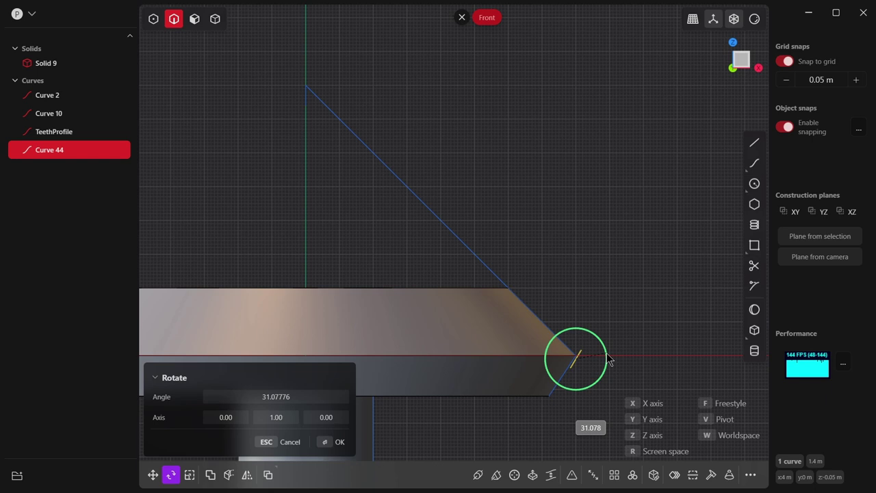
click(301, 396)
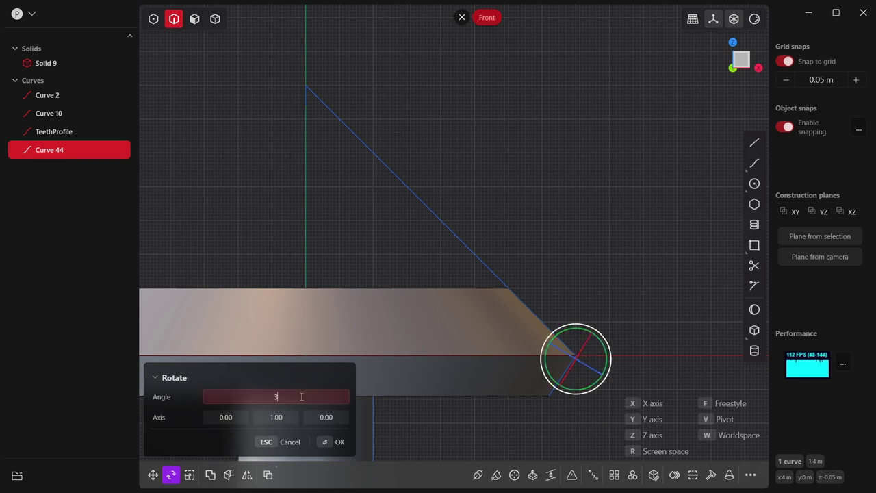
text(0)
key(Return)
click(327, 442)
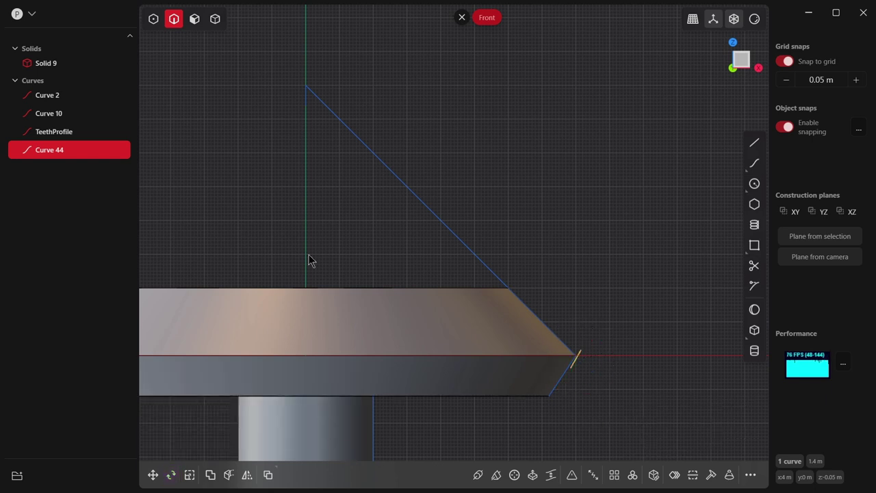
Select TeethProfile and orbit to check the profiles' placement, then return to Front view.
scroll(311, 62, up, 3)
click(311, 99)
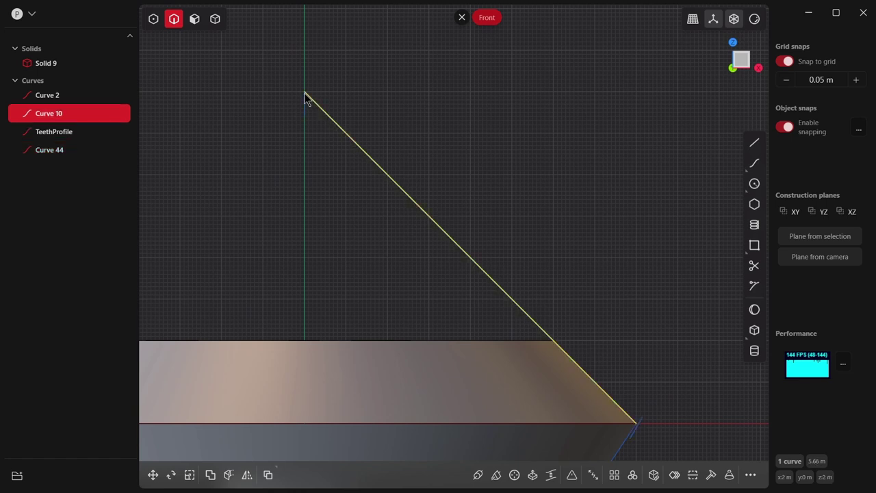
scroll(329, 104, down, 1)
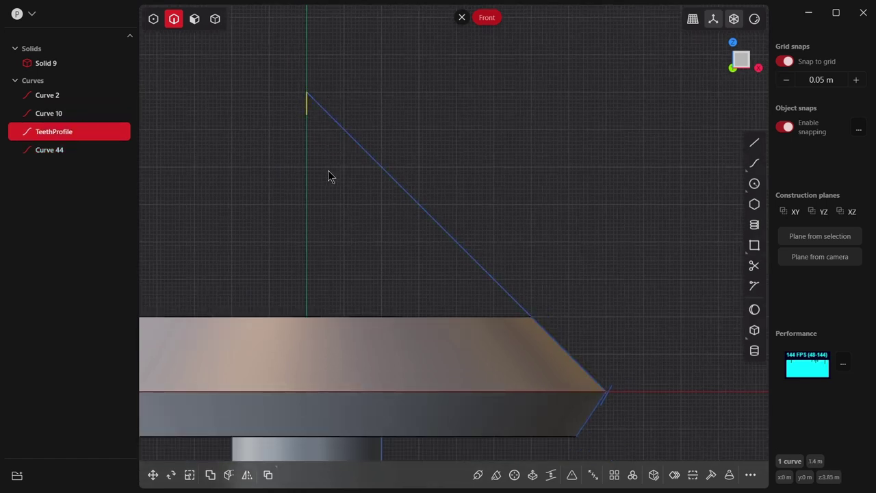
mouse_move(513, 269)
middle_down()
mouse_move(457, 244)
mouse_move(442, 248)
mouse_move(470, 262)
middle_up()
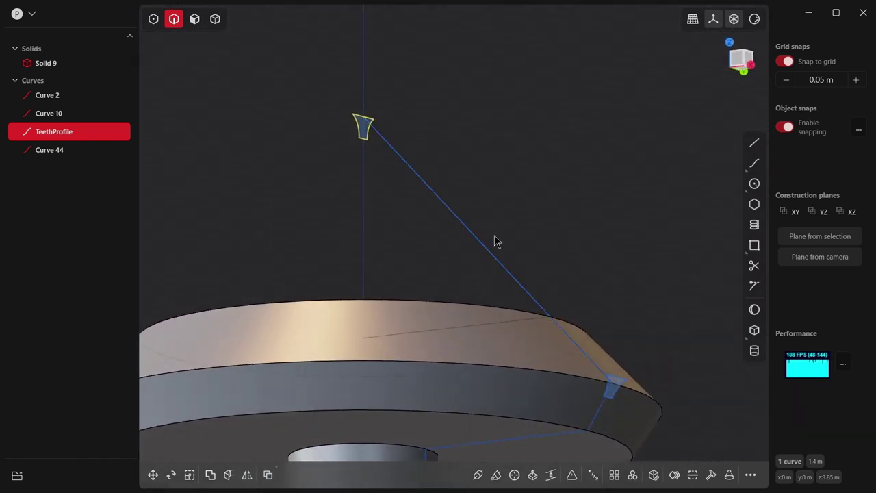
key(KP_1)
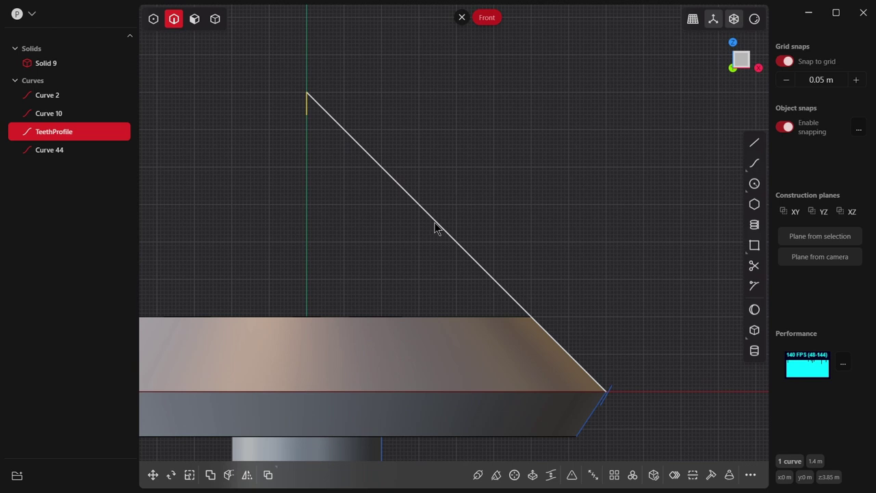
Pick vertices of guide line Curve 10 in control-point mode, then return to curve selection.
click(336, 130)
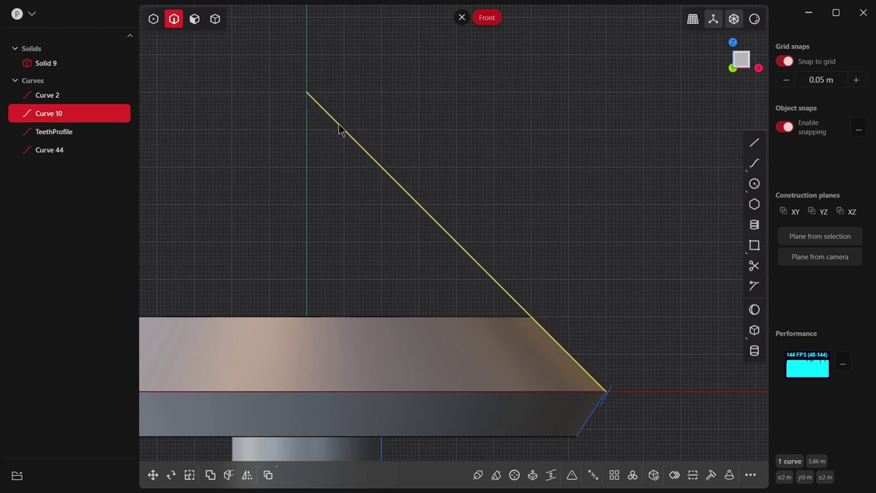
click(154, 20)
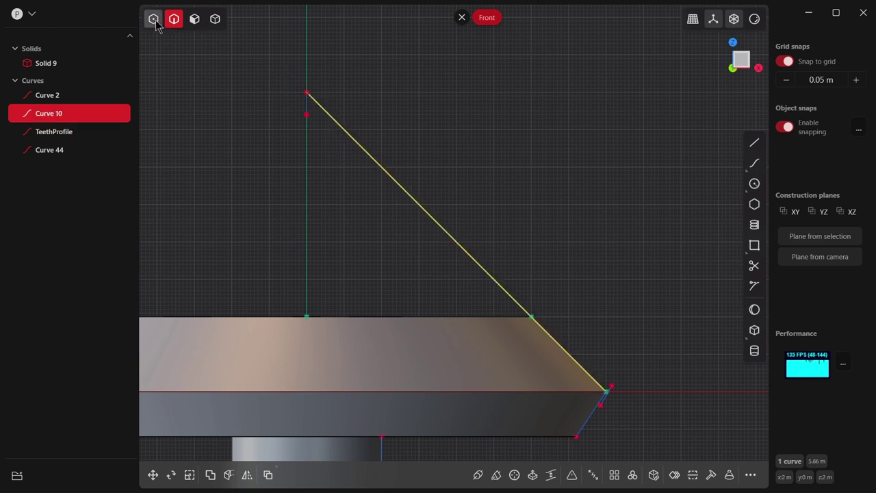
click(306, 92)
key(g)
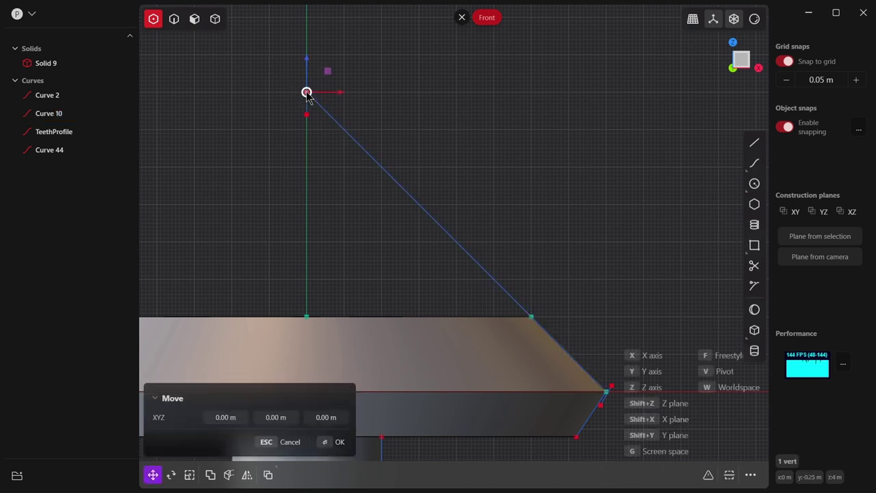
key(Escape)
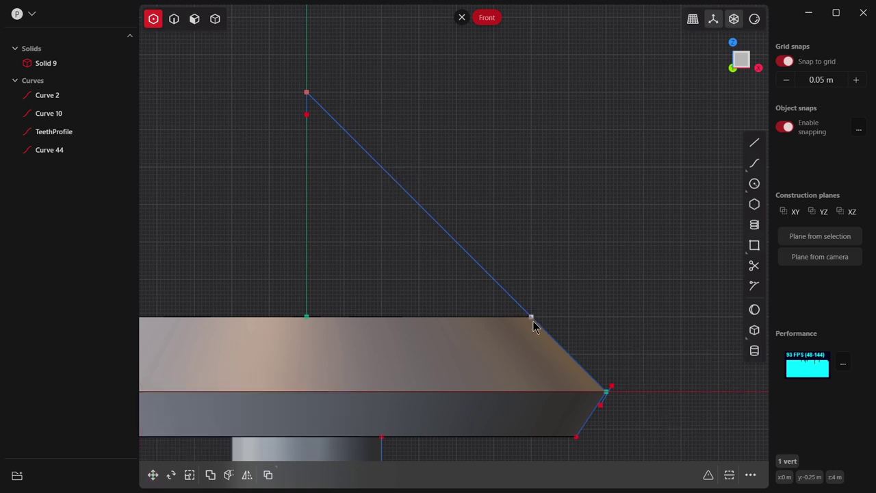
click(533, 321)
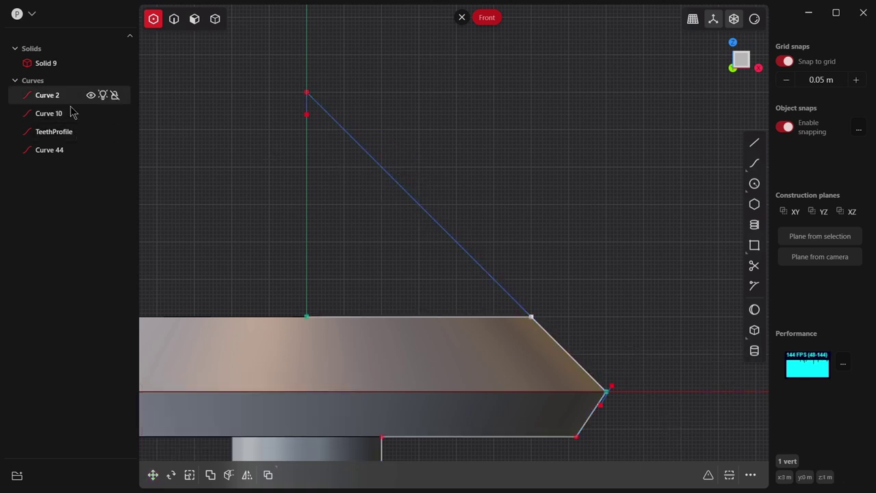
click(355, 142)
click(174, 18)
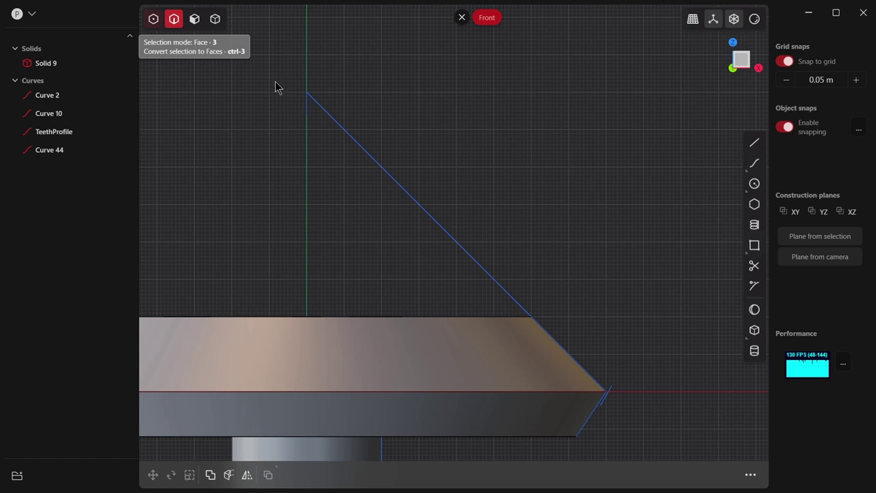
click(355, 140)
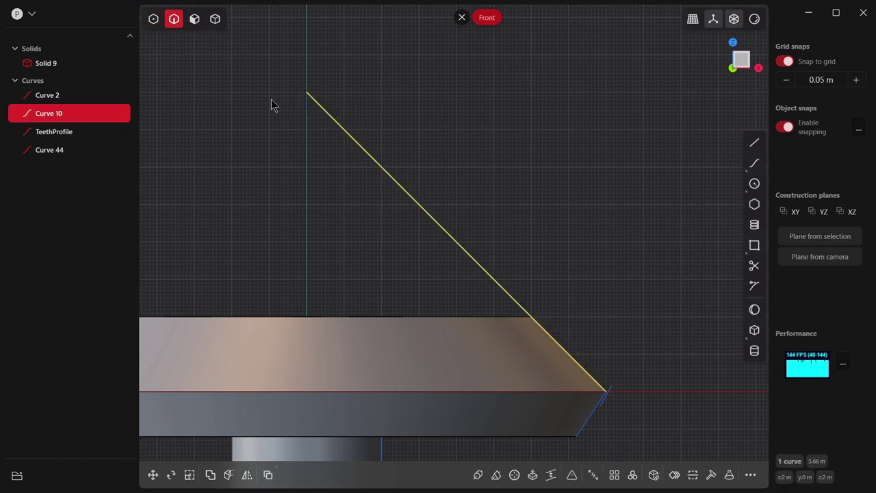
Hide TeethProfile and slide the guide line's top end down to the disc's corner.
scroll(332, 130, up, 1)
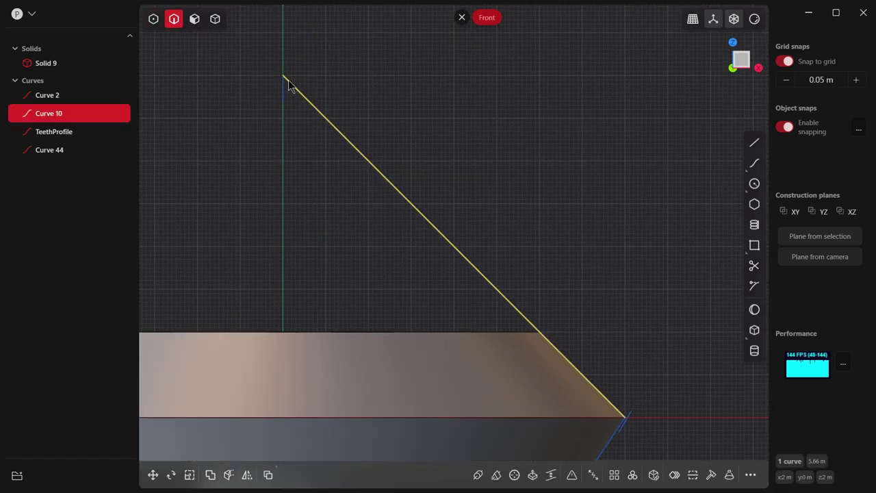
click(155, 20)
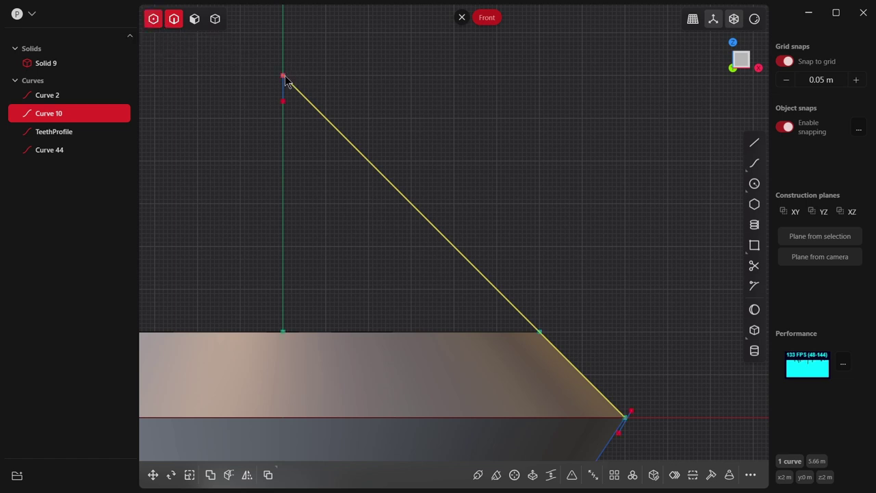
click(90, 132)
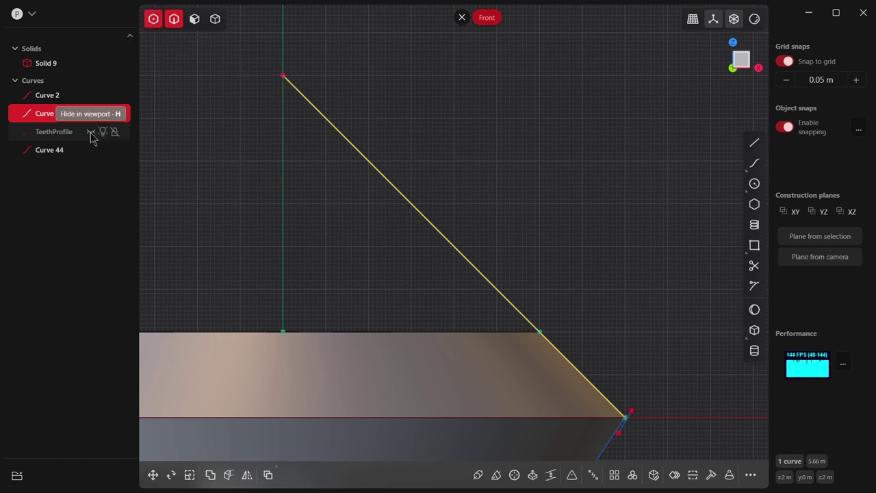
drag(285, 78, 516, 315)
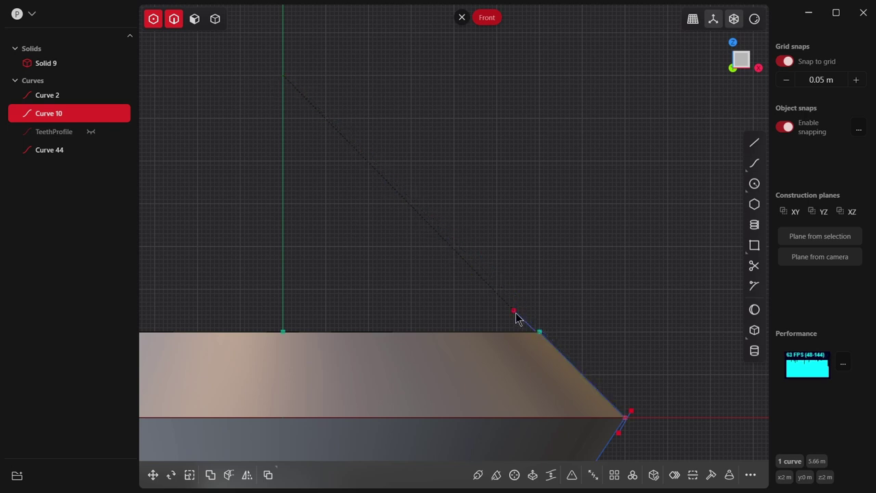
key(Escape)
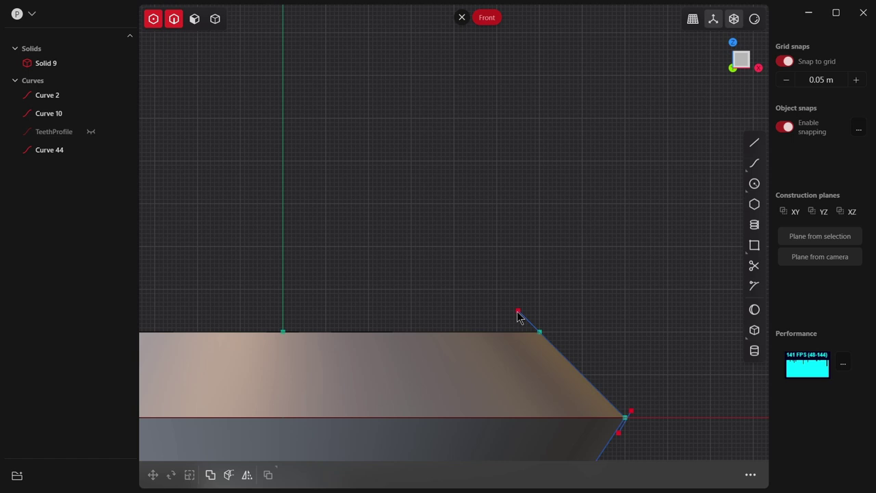
scroll(571, 336, up, 1)
scroll(573, 333, down, 2)
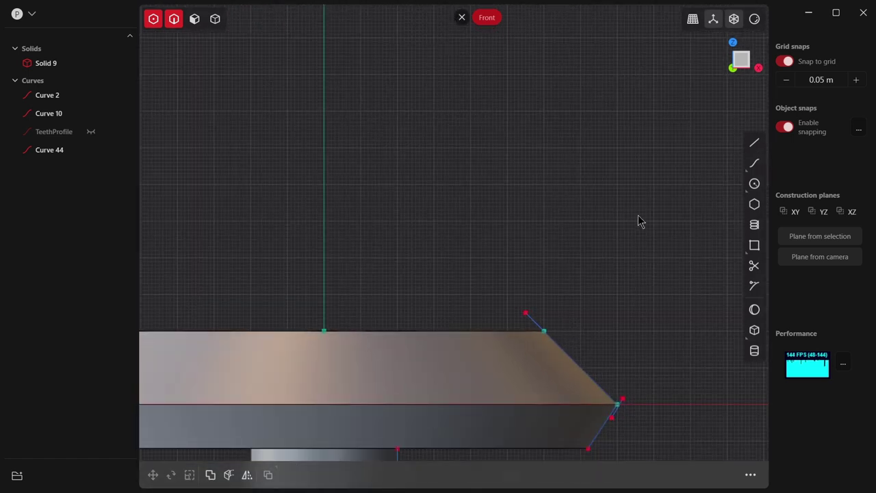
middle_drag(639, 221, 573, 222)
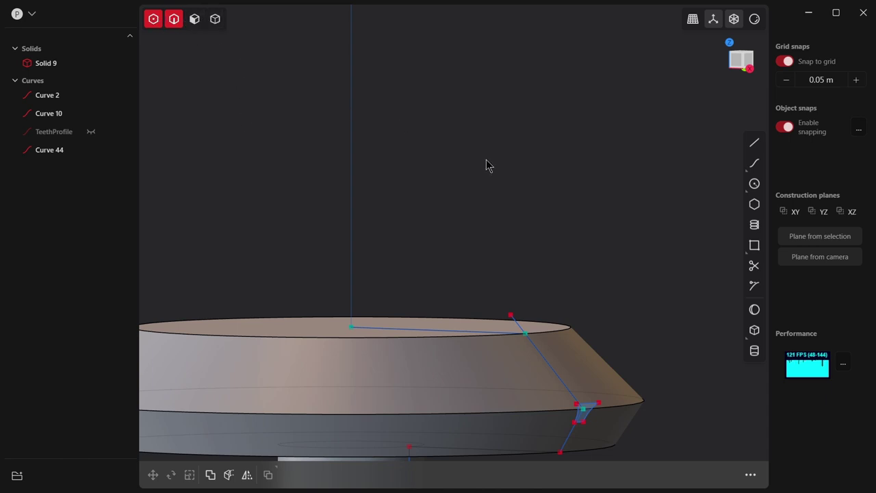
click(174, 21)
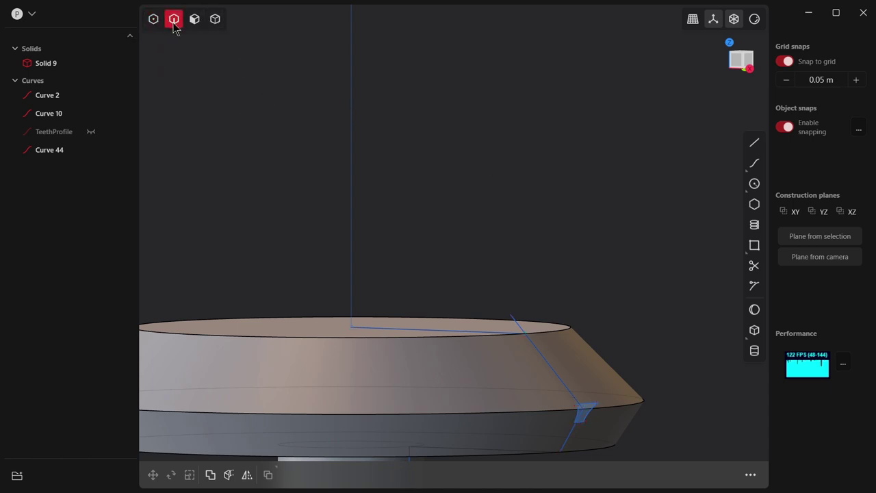
scroll(633, 364, down, 1)
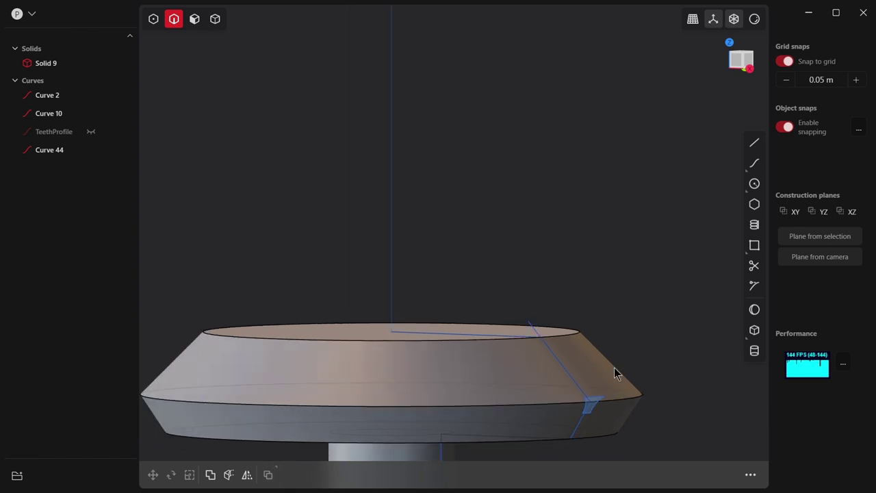
Sweep Curve 44 along the slanted rim curve and patch Sheet 80 into a solid.
click(594, 404)
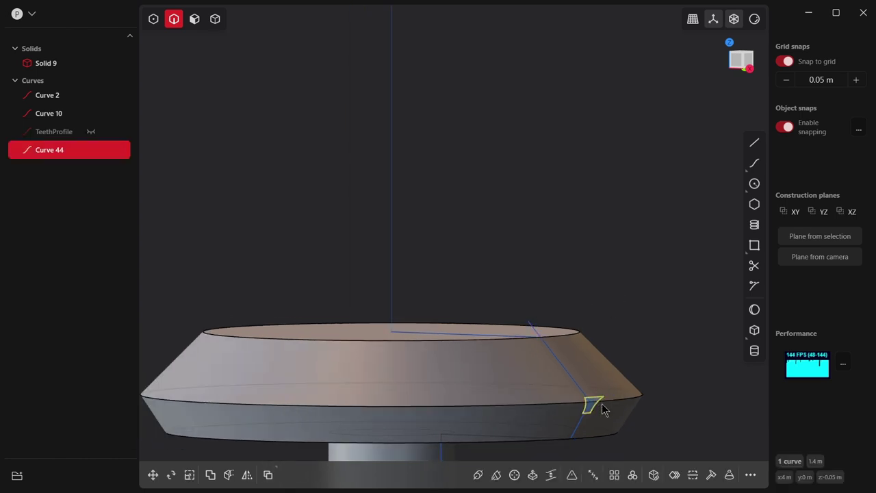
click(497, 476)
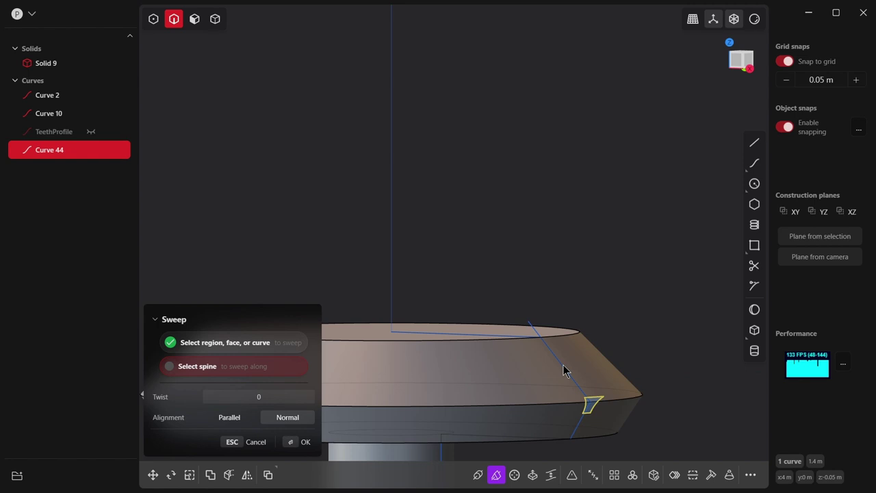
click(534, 329)
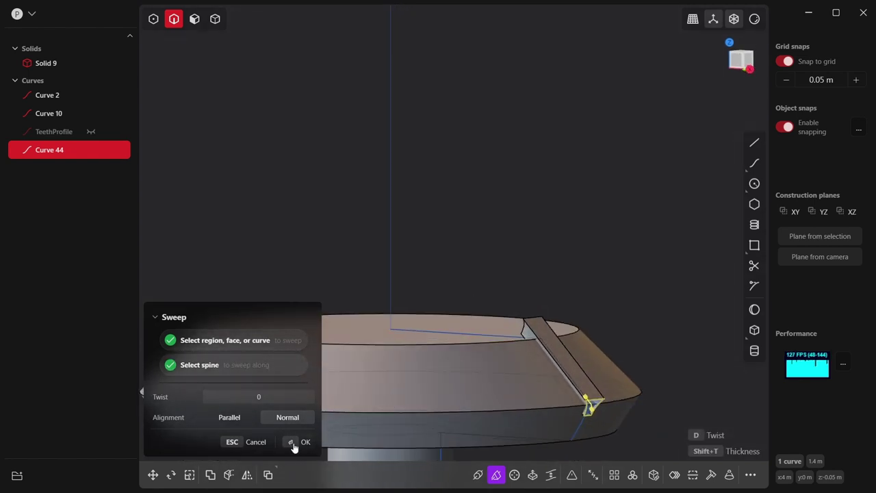
click(293, 444)
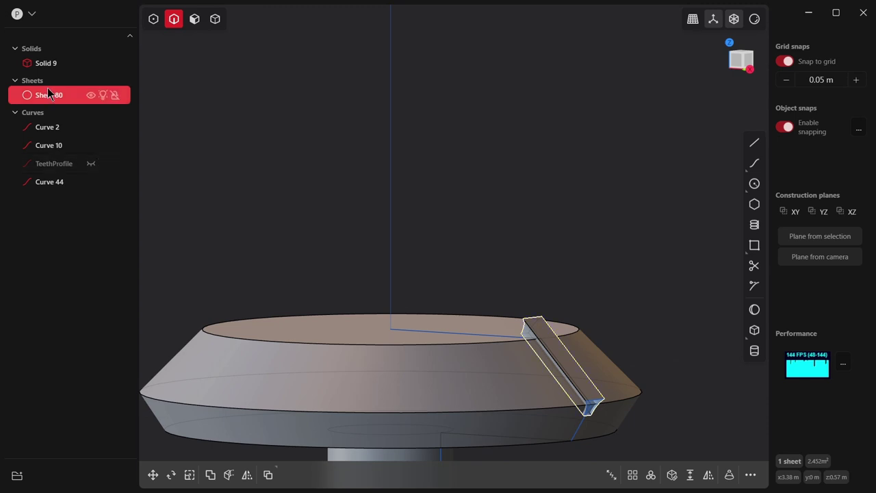
click(672, 482)
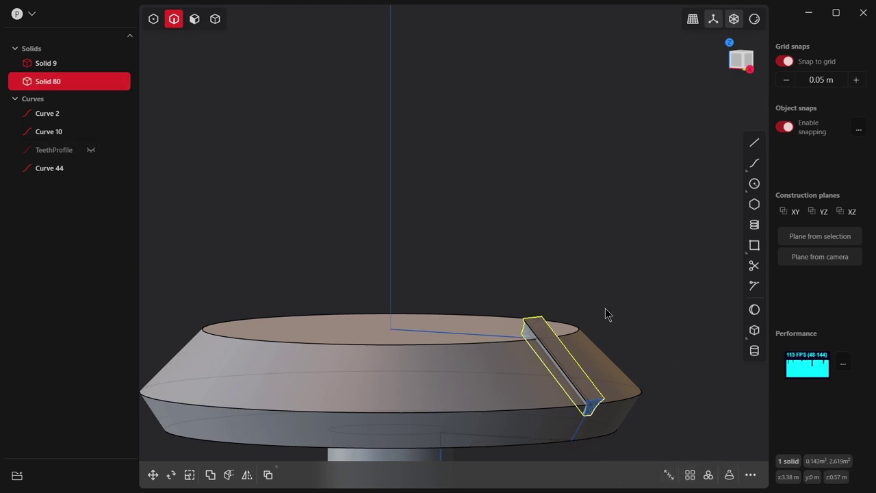
mouse_move(607, 313)
middle_down()
mouse_move(563, 332)
mouse_move(545, 304)
mouse_move(633, 261)
middle_up()
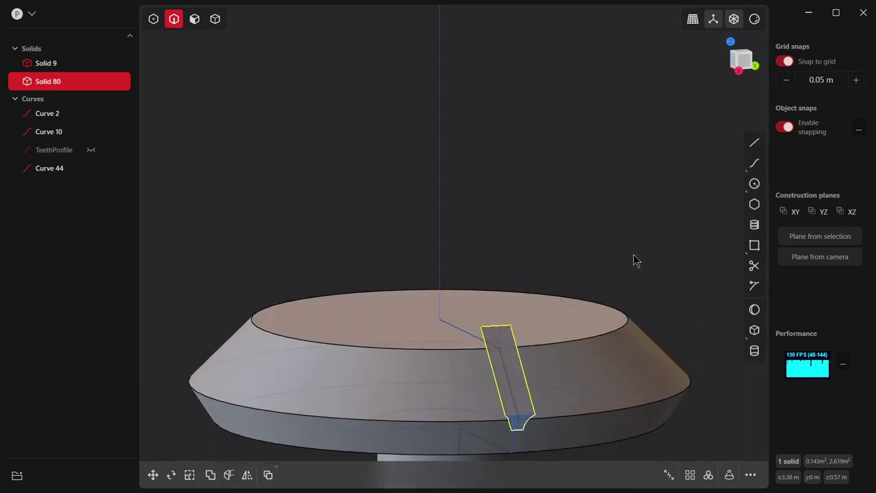
Radially array Solid 80 about the disc centre with 36 copies.
key(KP_7)
scroll(681, 223, down, 2)
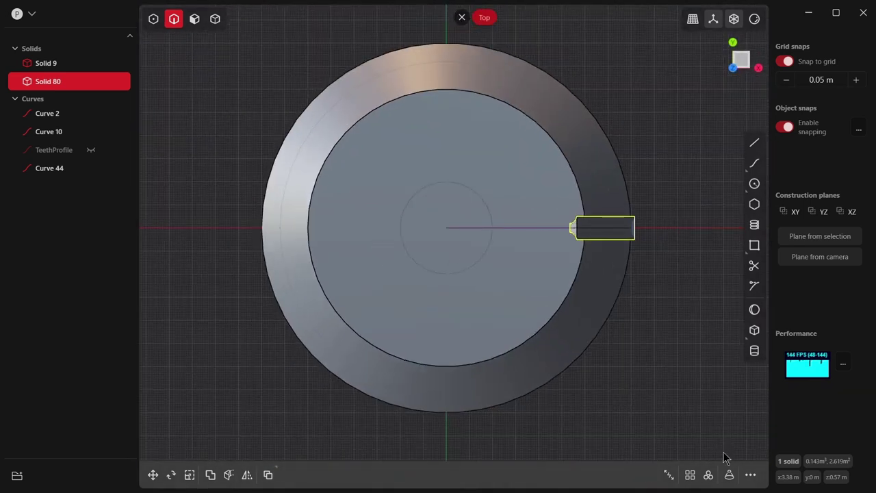
click(710, 479)
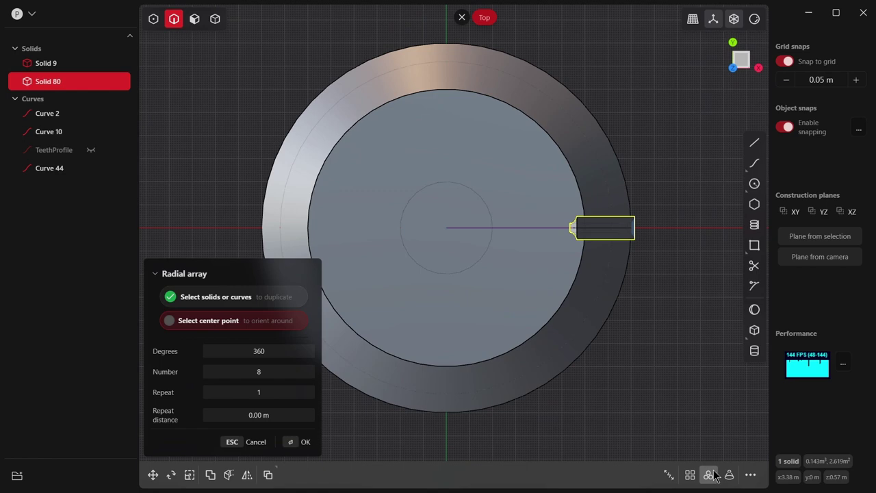
click(446, 227)
middle_drag(568, 364, 525, 230)
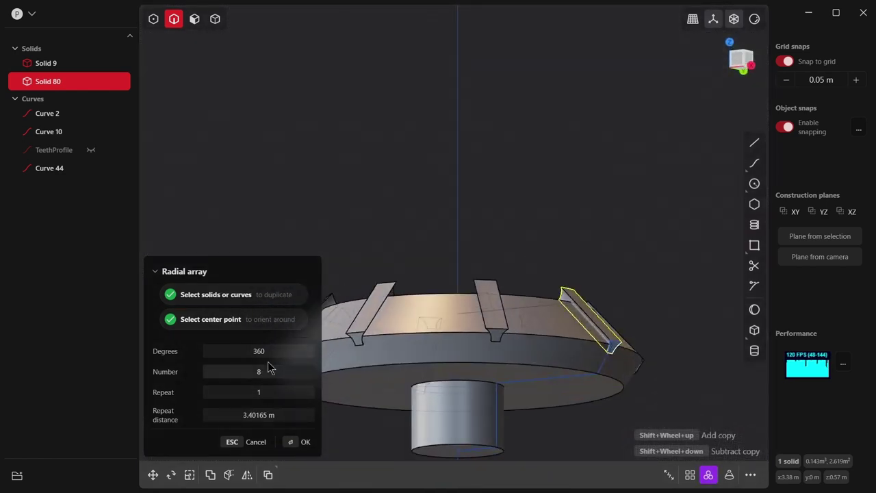
drag(258, 374, 301, 373)
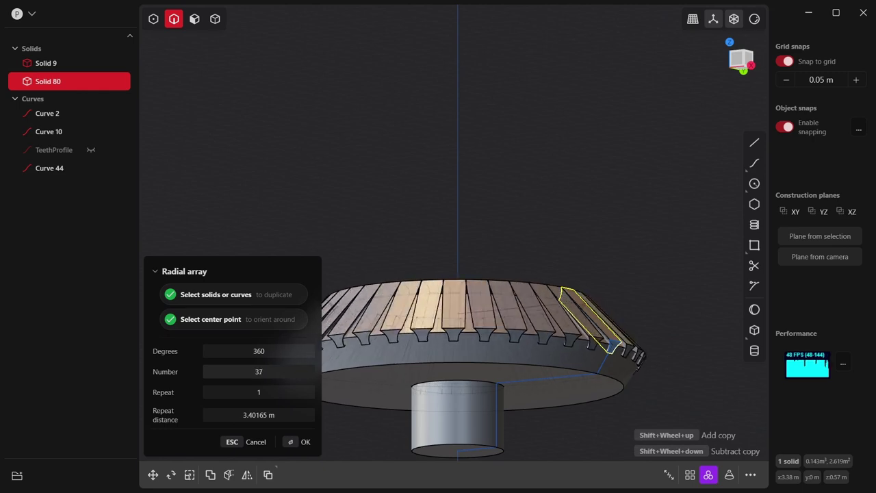
middle_drag(501, 341, 495, 264)
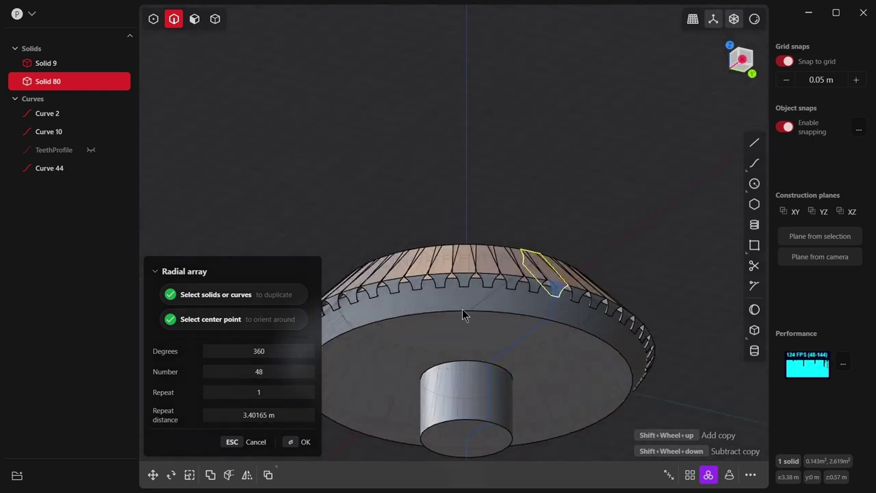
scroll(495, 264, up, 2)
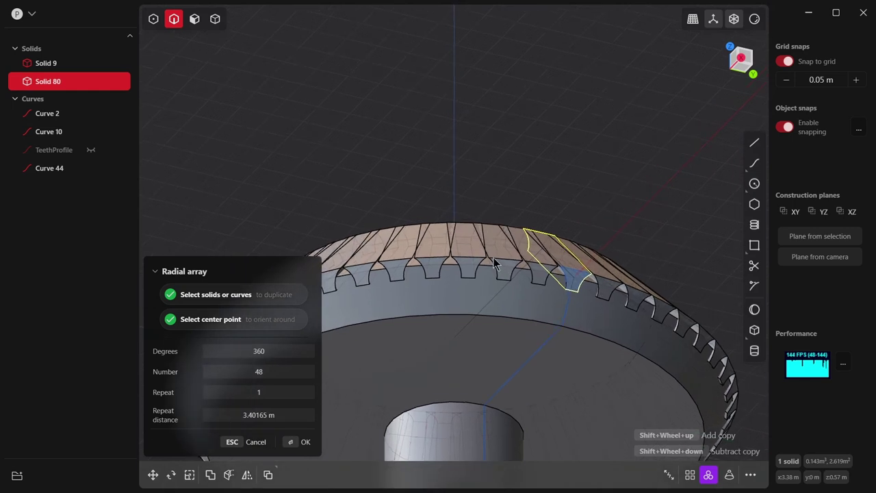
drag(259, 372, 219, 372)
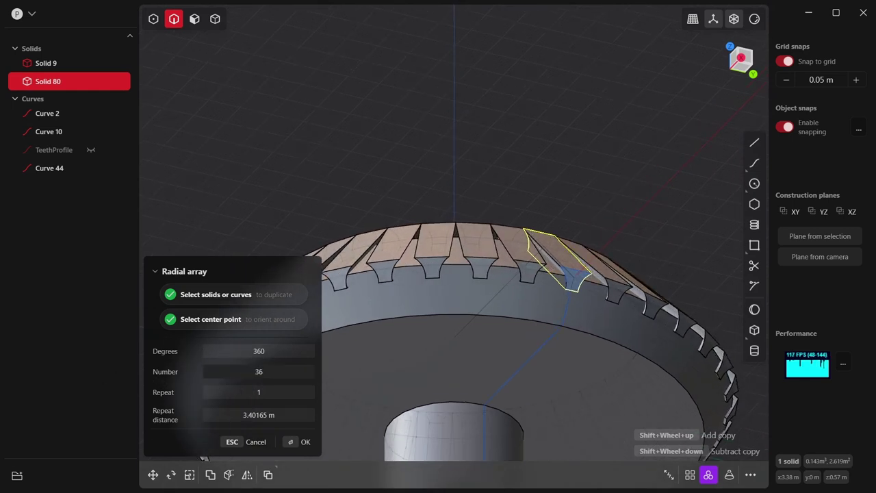
drag(219, 372, 219, 371)
middle_drag(540, 312, 635, 418)
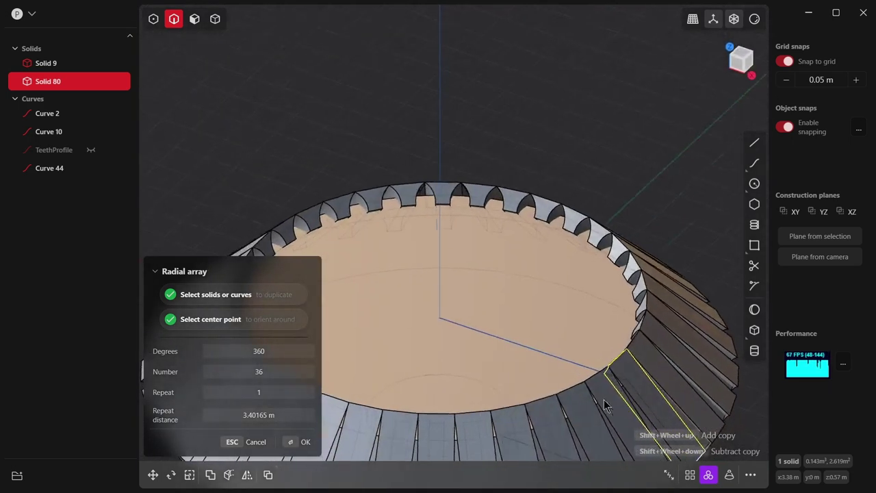
click(306, 443)
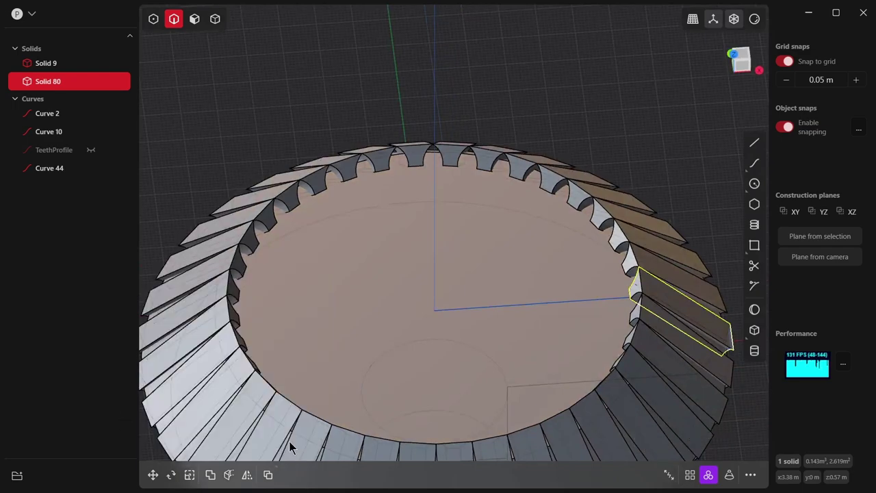
mouse_move(534, 336)
middle_down()
mouse_move(478, 295)
mouse_move(479, 257)
middle_up()
Boolean-subtract the 36 box-selected tooth solids from gear blank Solid 9.
scroll(479, 256, down, 2)
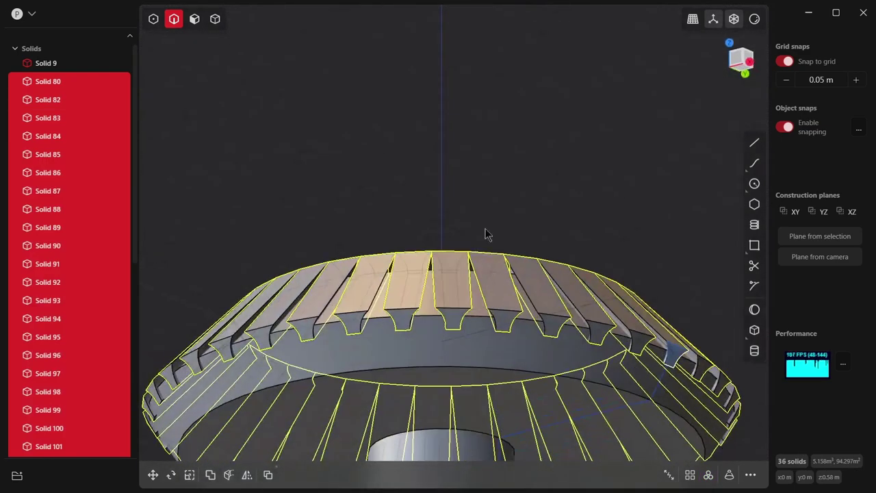
scroll(486, 235, down, 2)
scroll(488, 221, down, 2)
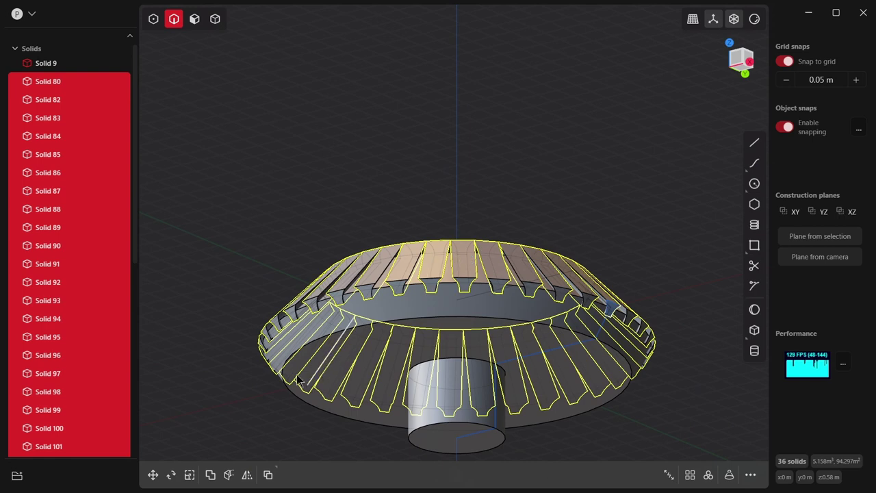
click(165, 301)
click(210, 474)
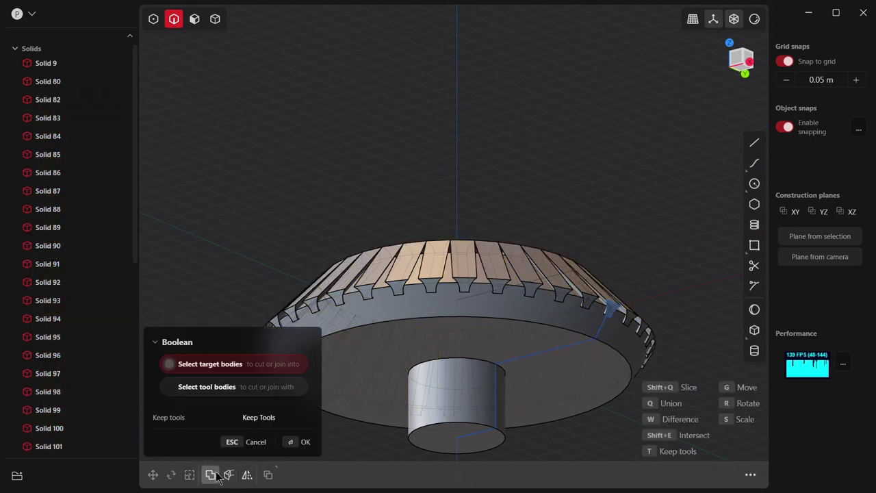
click(435, 309)
key(7)
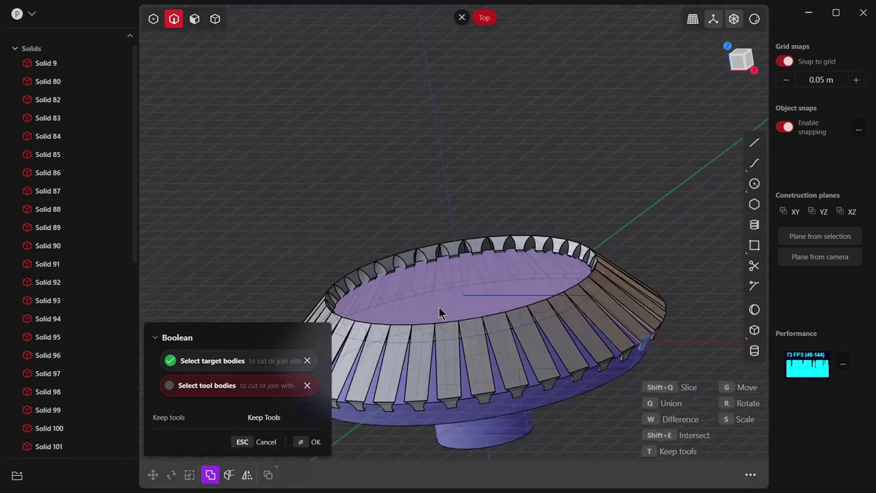
drag(296, 82, 670, 408)
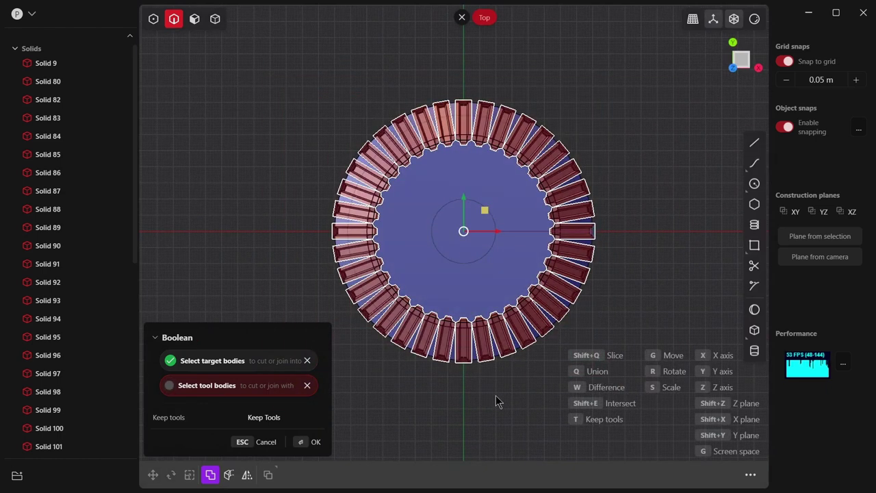
middle_drag(496, 395, 507, 291)
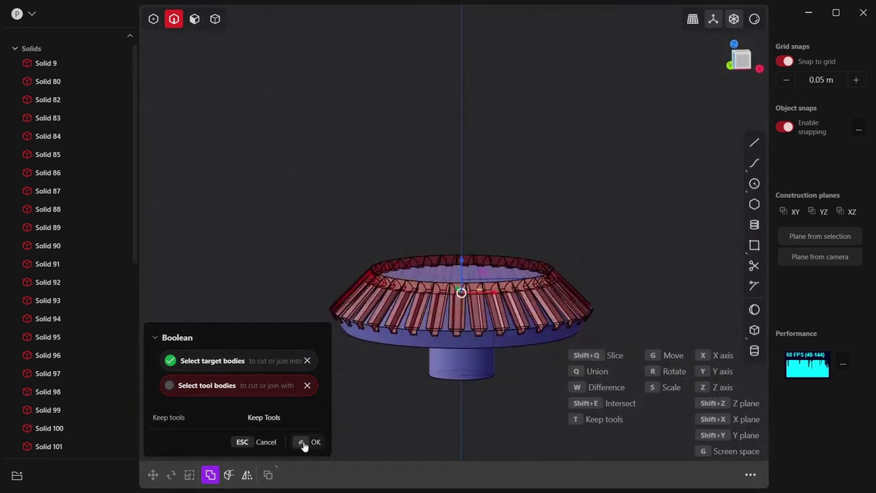
click(308, 442)
click(278, 301)
mouse_move(280, 301)
middle_down()
mouse_move(367, 384)
mouse_move(356, 343)
mouse_move(483, 296)
mouse_move(468, 273)
mouse_move(465, 236)
mouse_move(464, 285)
mouse_move(499, 395)
middle_up()
Select the hub's round end face on the gear's underside and start an offset.
scroll(505, 345, up, 2)
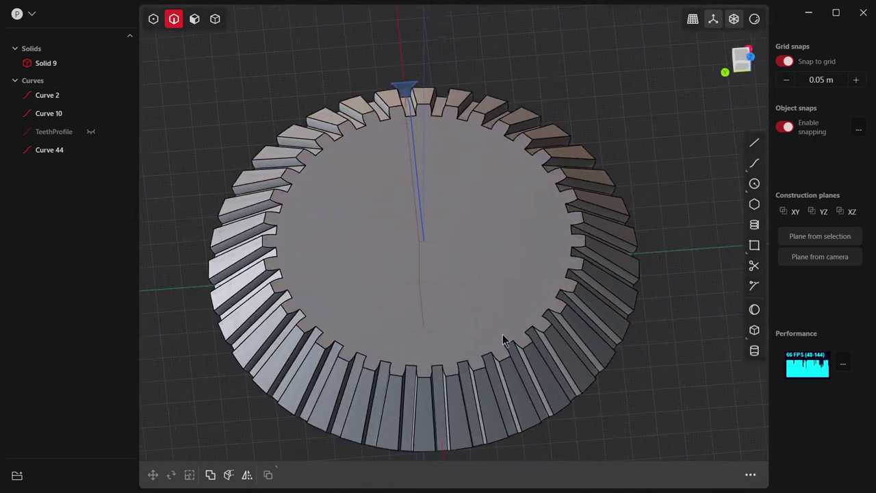
scroll(499, 333, up, 2)
key(KP_7)
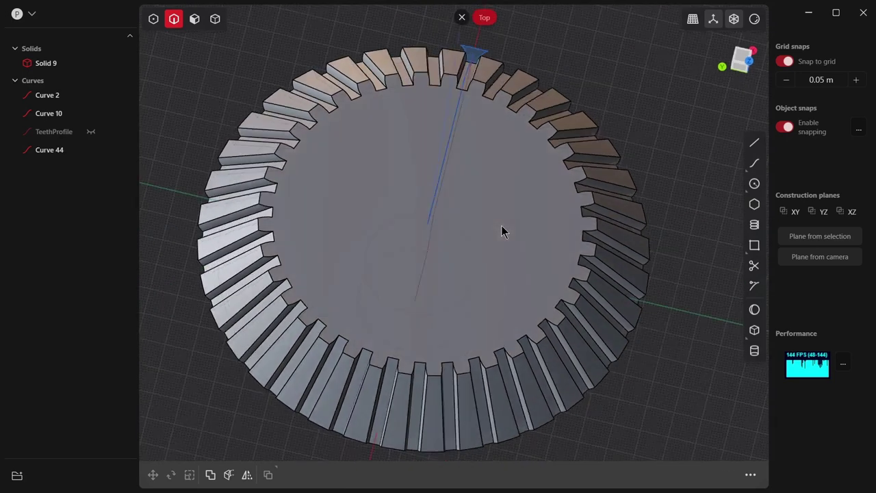
mouse_move(526, 281)
middle_down()
mouse_move(477, 62)
mouse_move(499, 303)
middle_up()
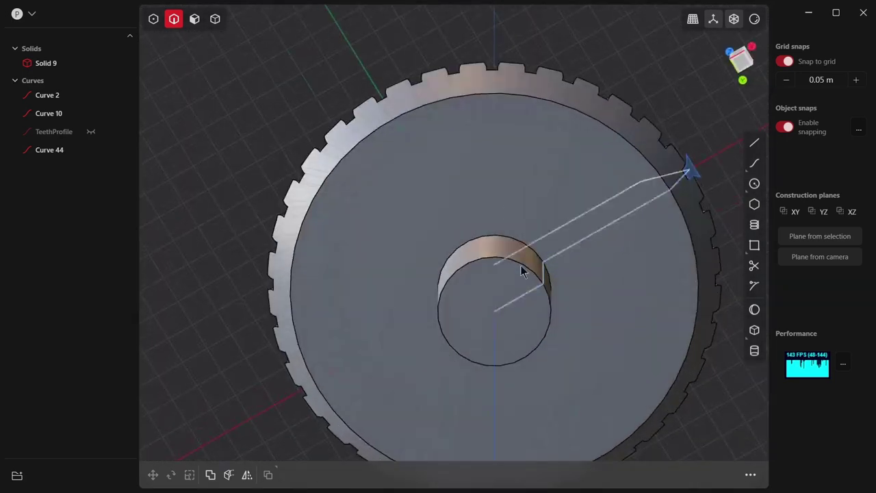
click(510, 298)
click(194, 18)
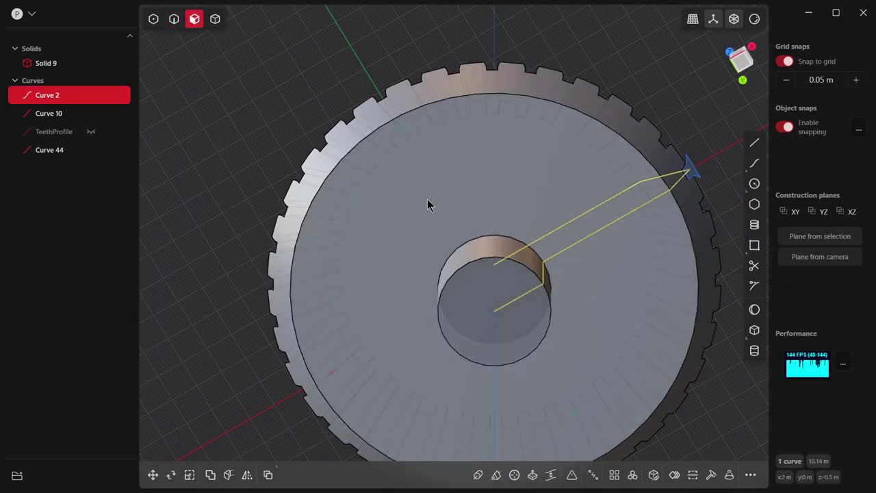
click(488, 293)
key(o)
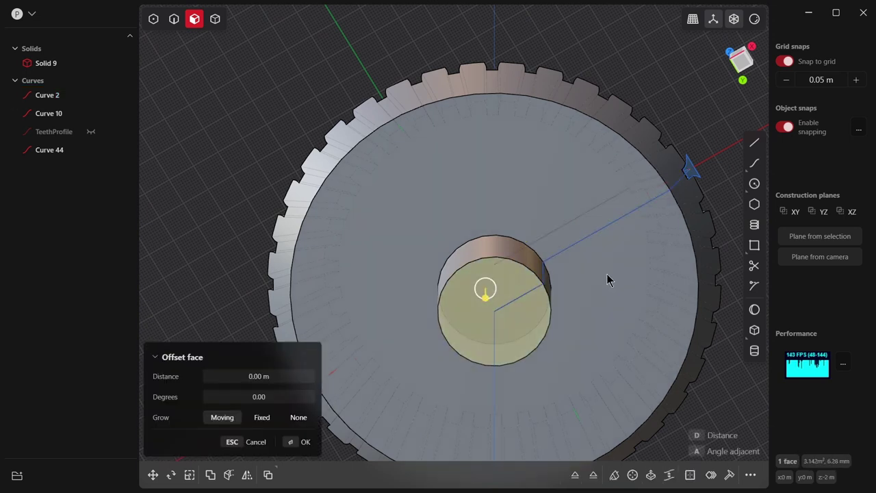
Restart the face offset on the hub's centre face from the Bottom view, still at zero.
key(ctrl+KP_7)
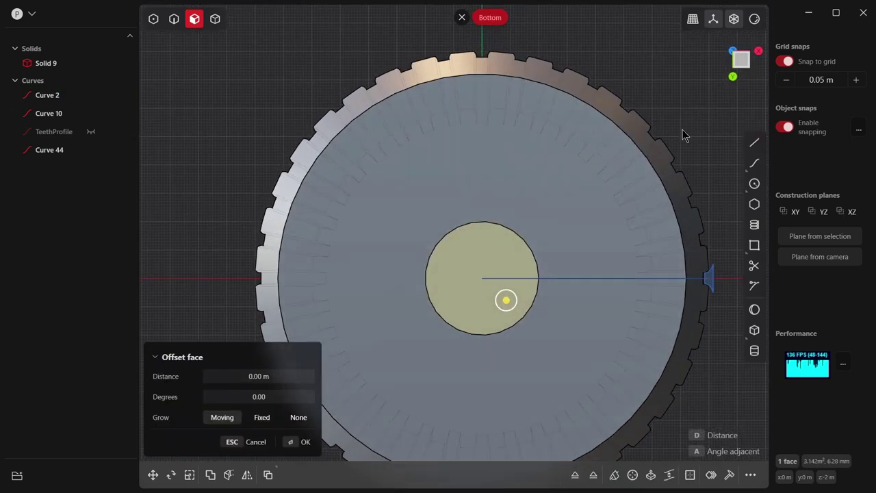
key(o)
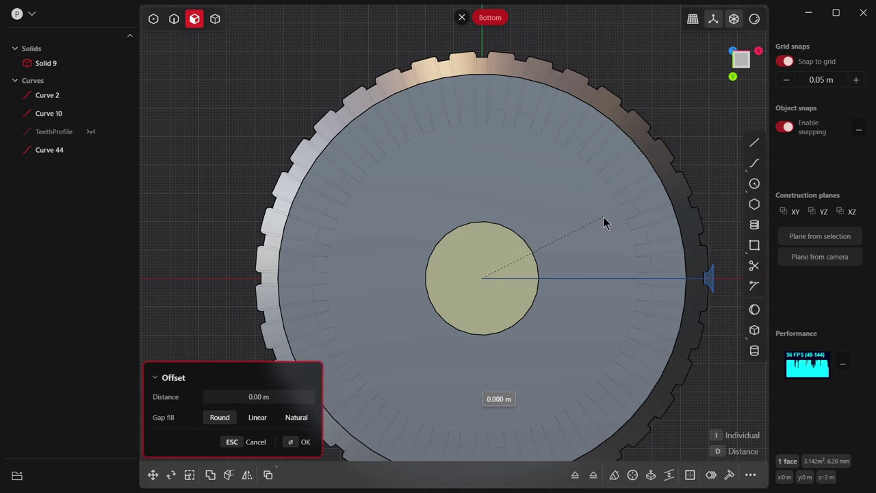
key(Escape)
scroll(597, 228, down, 2)
shift+middle_drag(607, 218, 512, 235)
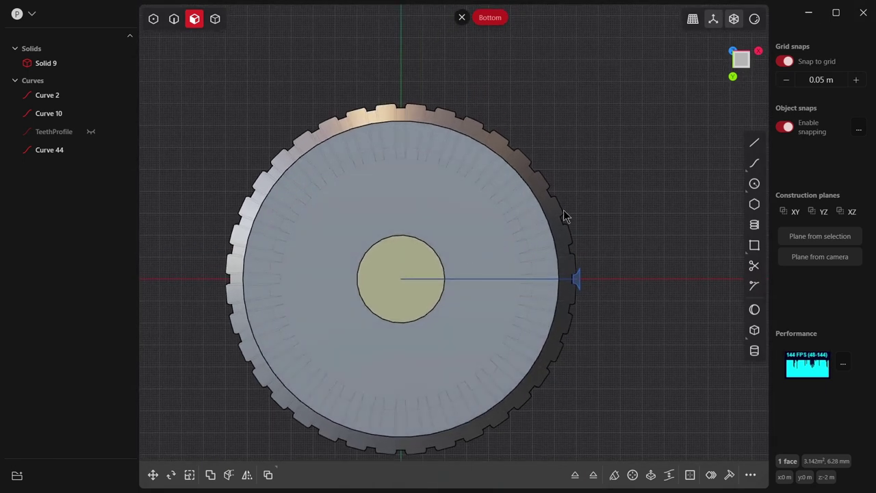
click(441, 257)
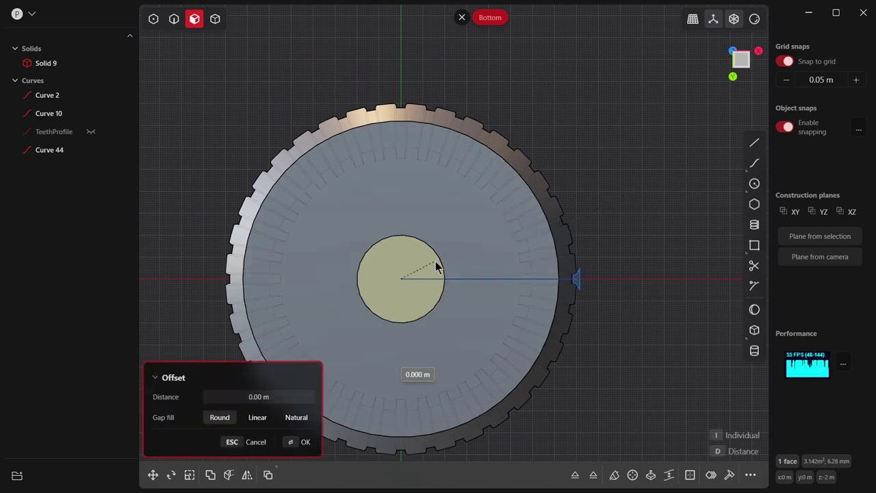
key(Escape)
scroll(465, 281, up, 3)
key(o)
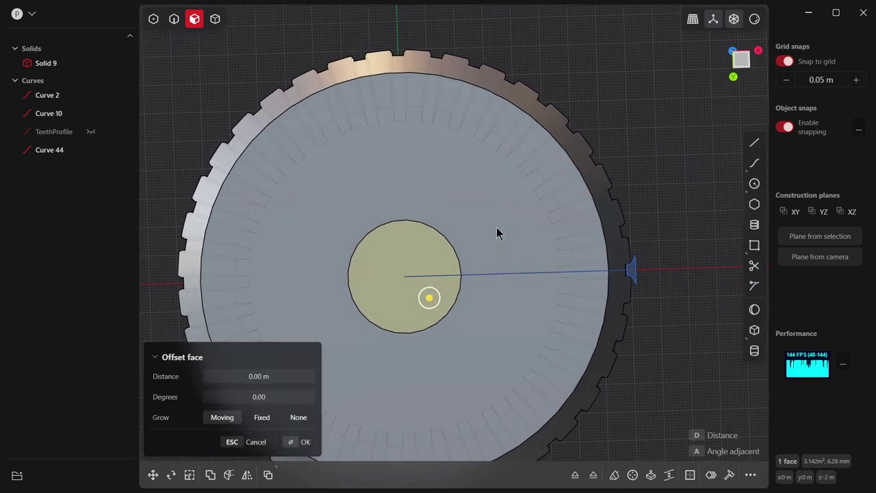
key(KP_7)
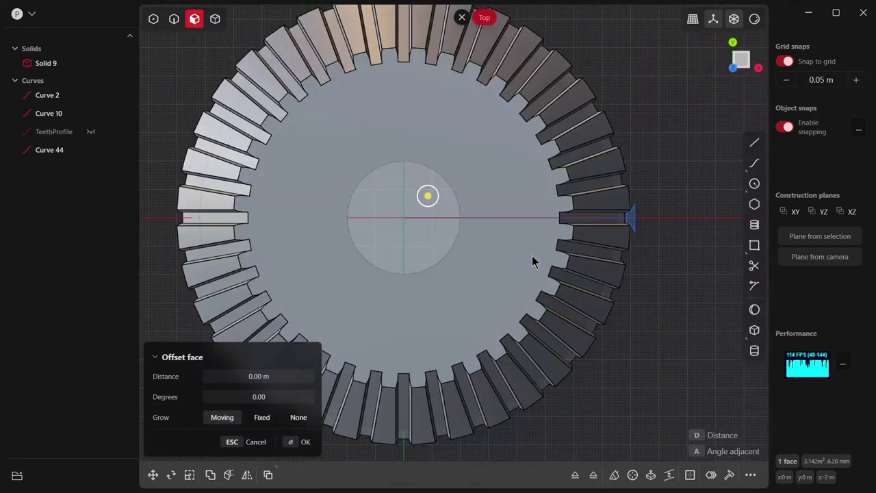
key(ctrl+KP_7)
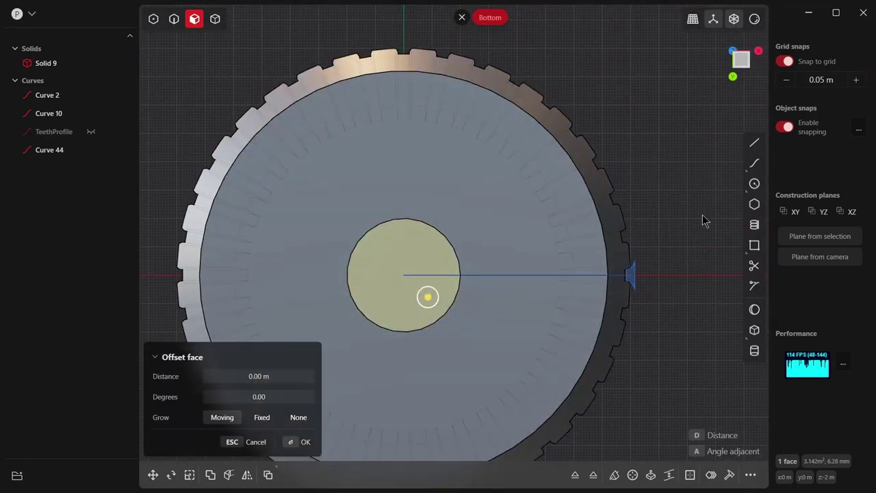
Cut a 0.5 m radius, 6 m tall cylinder hole through the hub centre.
key(Escape)
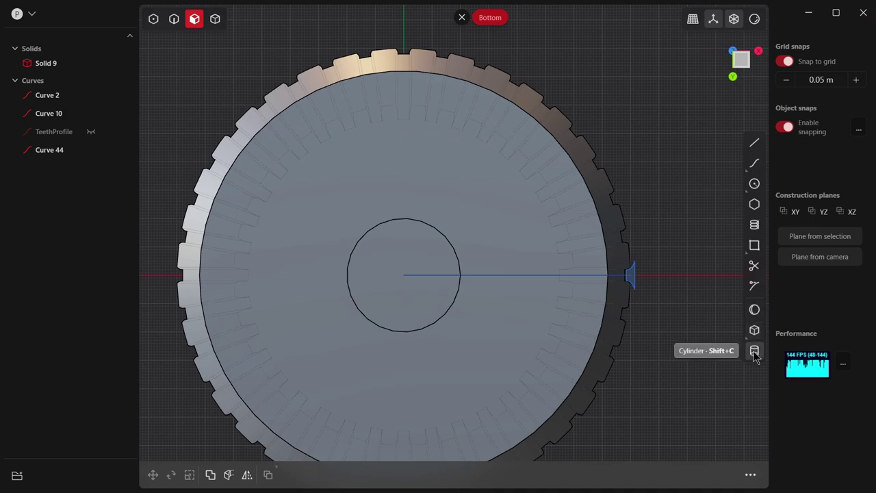
click(755, 350)
click(404, 276)
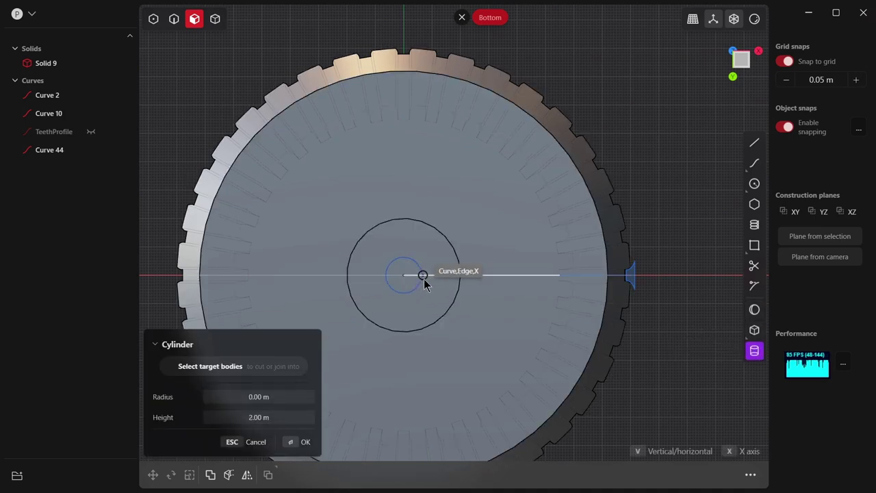
click(432, 285)
mouse_move(471, 313)
middle_down()
mouse_move(446, 187)
mouse_move(452, 268)
mouse_move(466, 299)
mouse_move(454, 361)
middle_up()
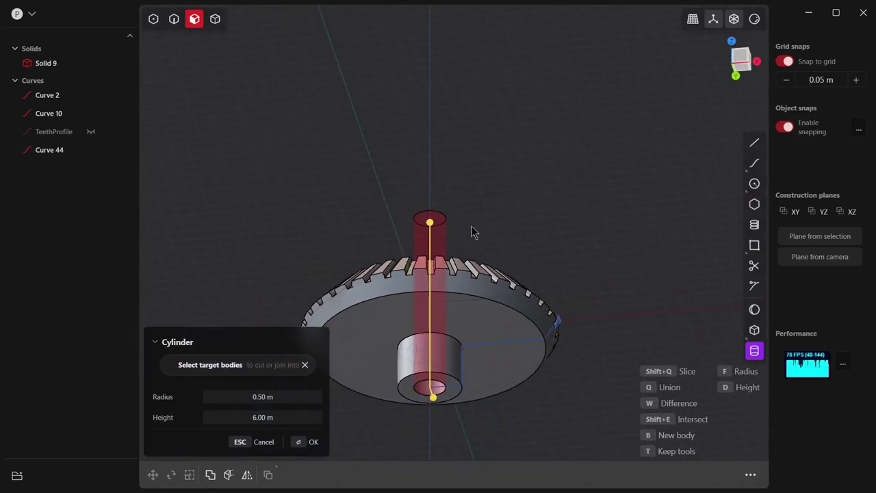
middle_drag(472, 232, 469, 318)
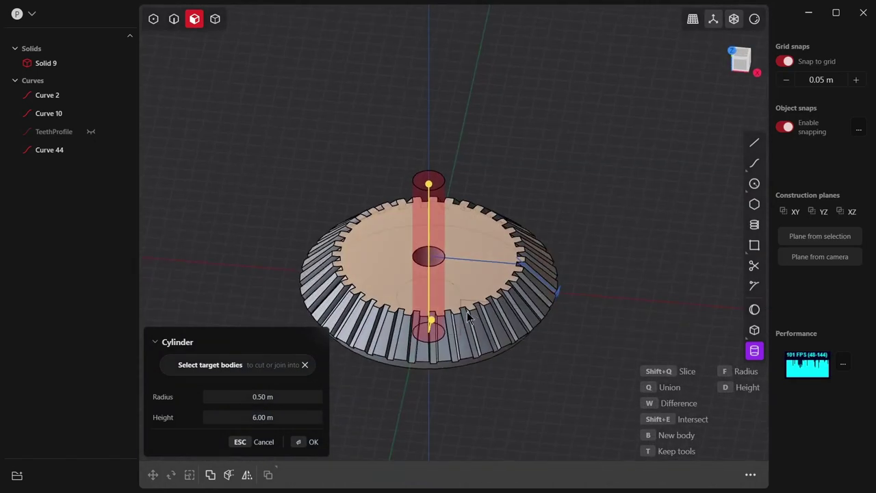
click(309, 441)
key(Escape)
Cut a 2.5 m radius, 0.35 m deep cylindrical recess into the gear's top face.
scroll(410, 252, up, 2)
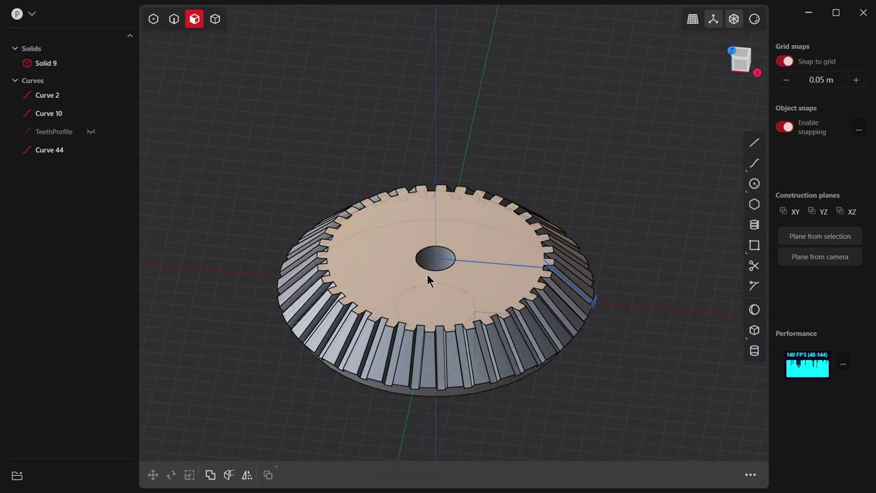
click(754, 350)
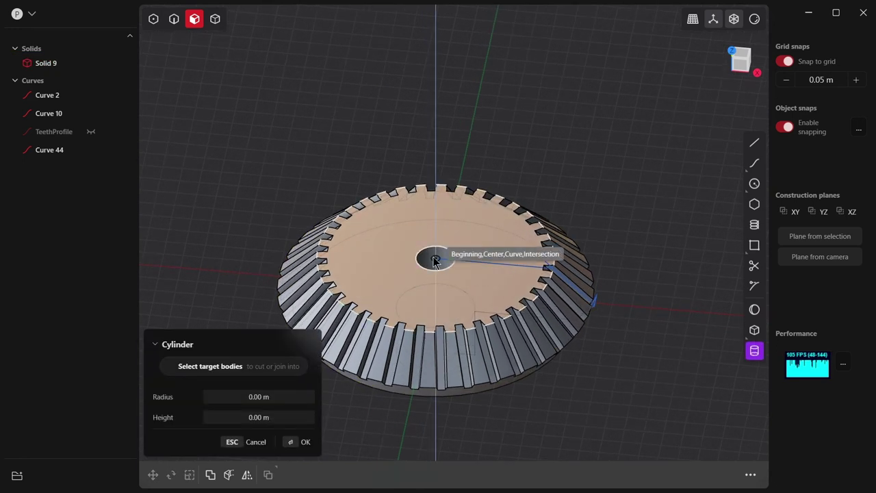
click(435, 261)
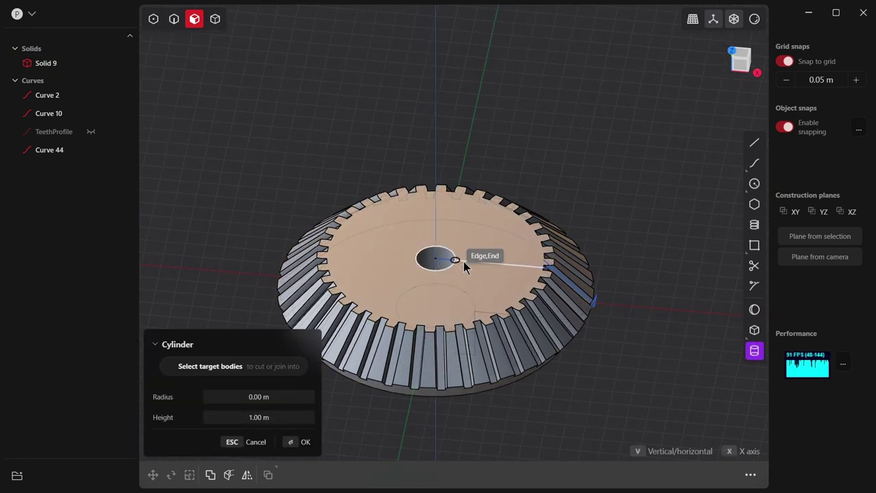
click(534, 272)
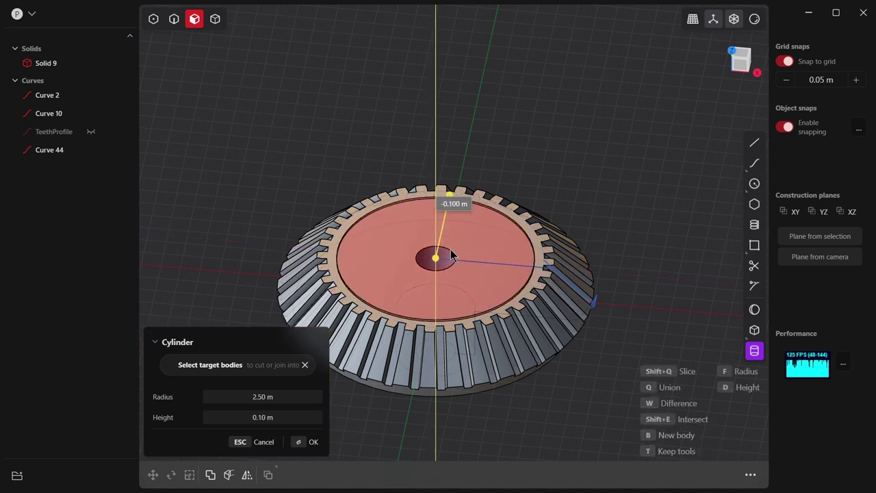
click(445, 286)
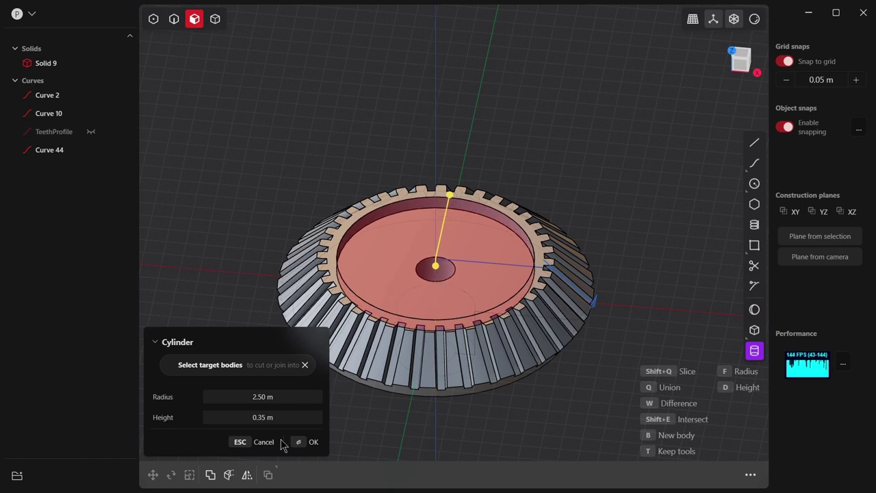
click(306, 442)
click(698, 209)
mouse_move(602, 224)
middle_down()
mouse_move(592, 175)
mouse_move(598, 242)
mouse_move(431, 319)
middle_up()
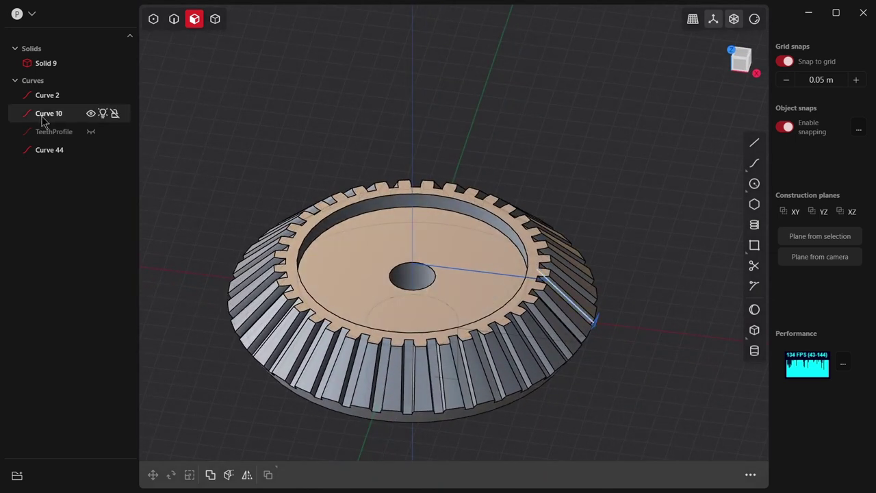
Hide Curves 2, 10 and 44, then orbit to inspect the recess.
click(91, 95)
click(91, 113)
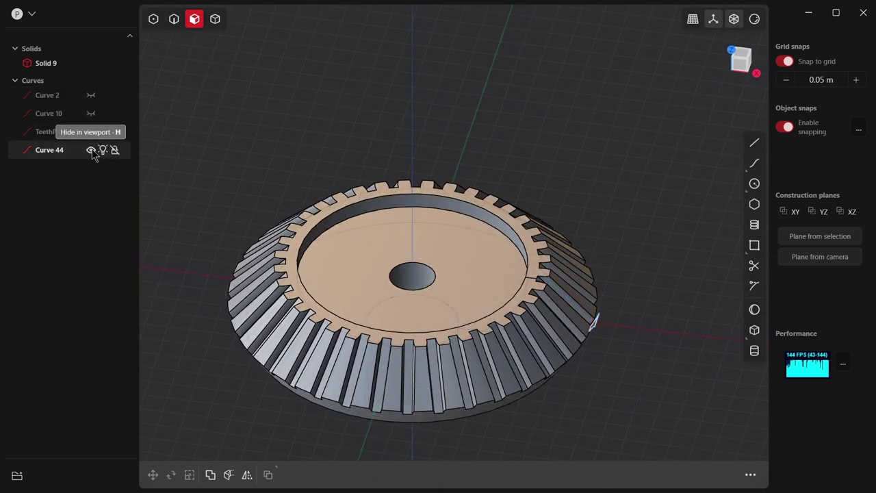
click(90, 150)
mouse_move(678, 228)
middle_down()
mouse_move(602, 230)
mouse_move(606, 247)
mouse_move(538, 298)
middle_up()
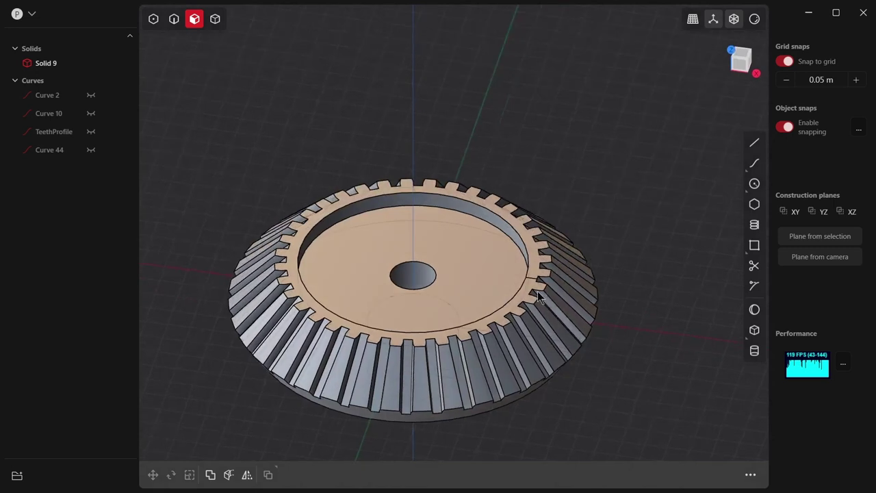
scroll(534, 288, up, 2)
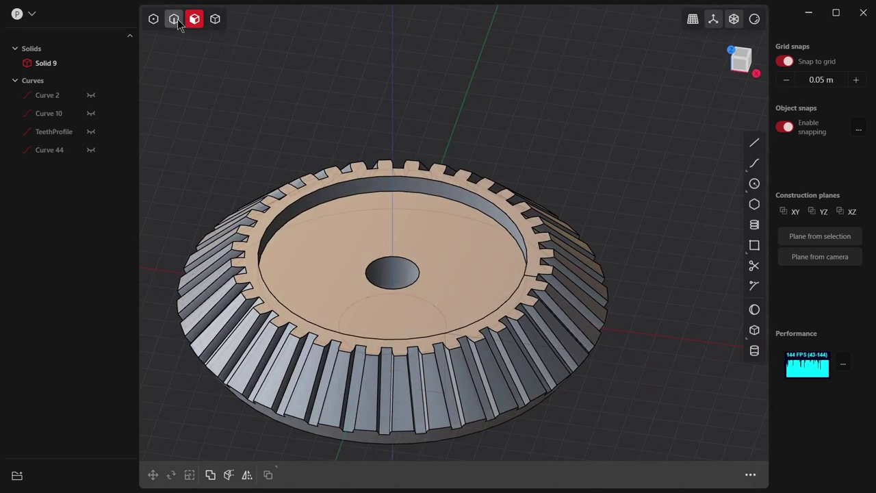
click(174, 18)
click(539, 284)
key(f)
mouse_move(532, 280)
middle_down()
mouse_move(538, 290)
mouse_move(491, 270)
middle_up()
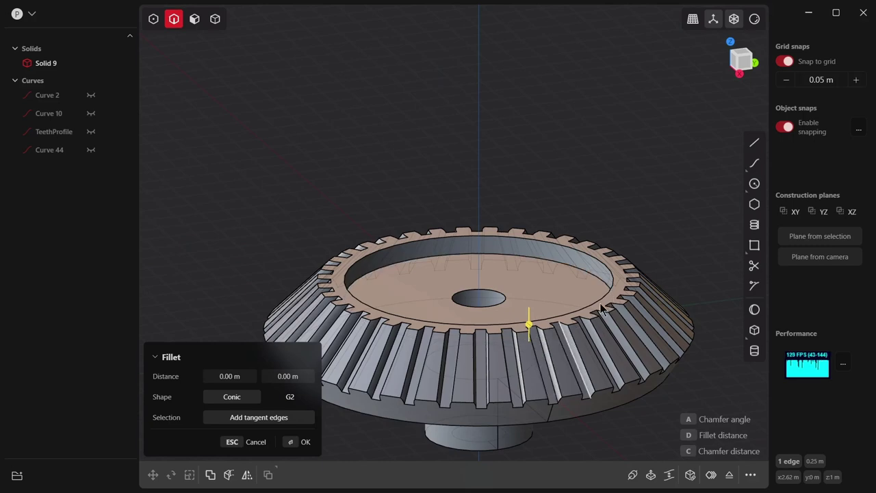
click(553, 414)
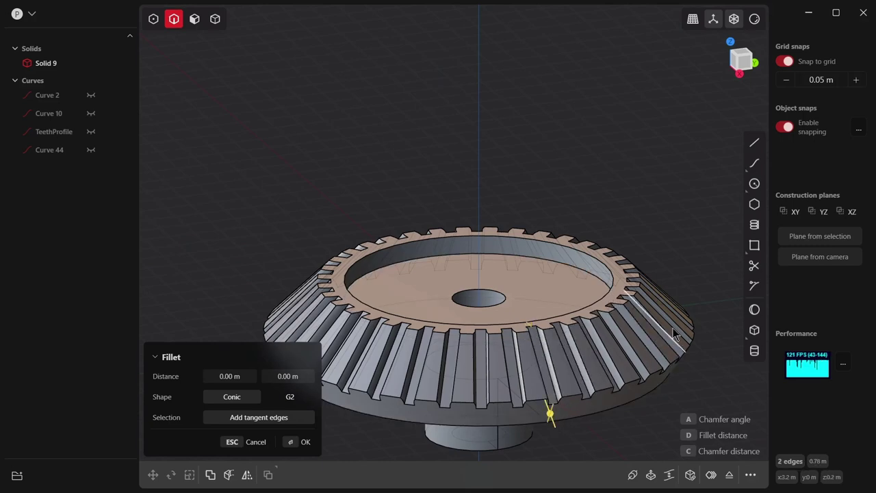
key(Escape)
middle_drag(674, 335, 532, 368)
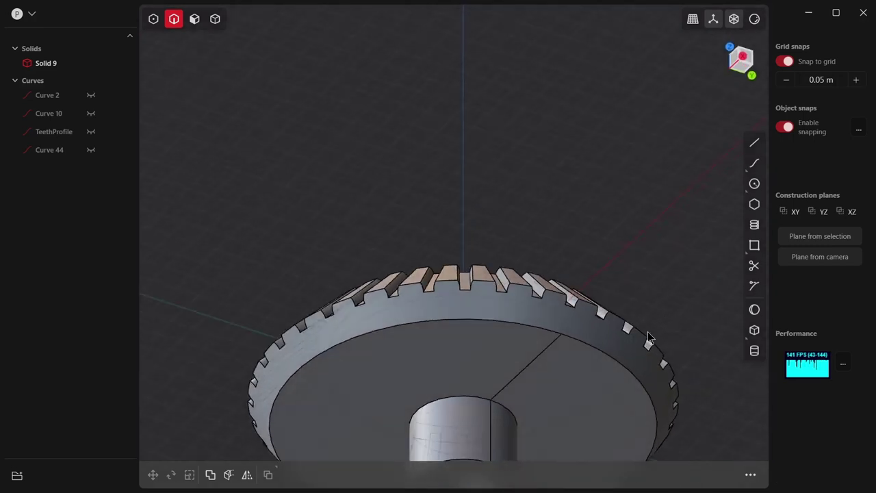
click(531, 369)
click(518, 405)
key(Escape)
click(536, 359)
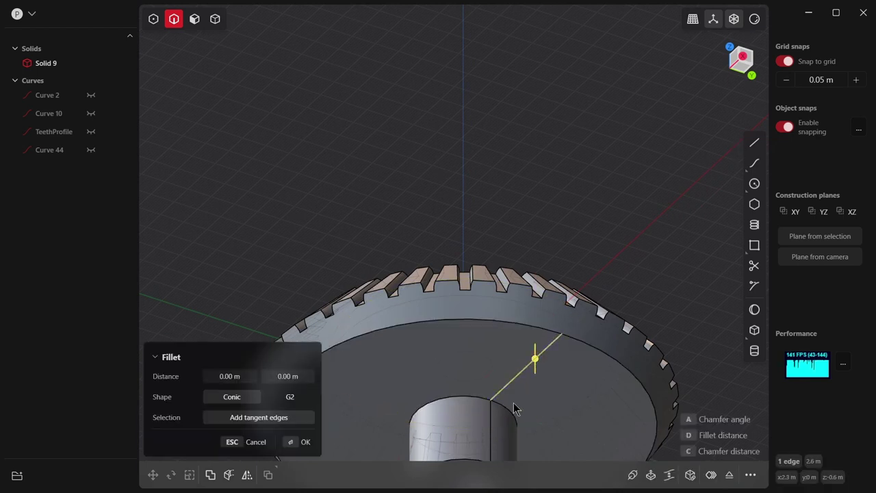
click(491, 432)
key(Escape)
middle_drag(657, 260, 548, 420)
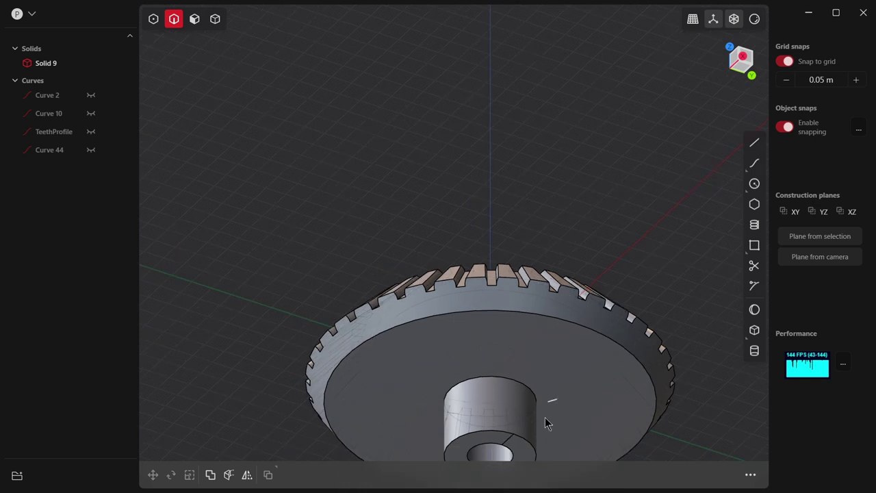
click(510, 446)
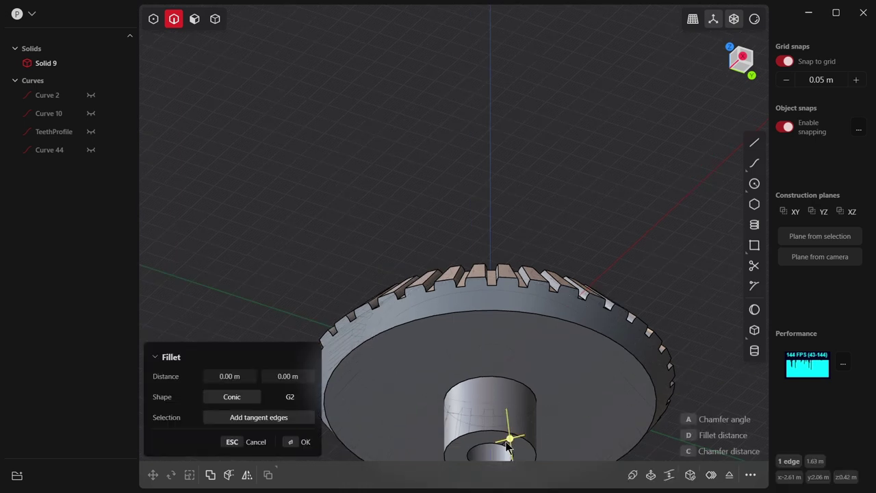
middle_drag(507, 448, 568, 365)
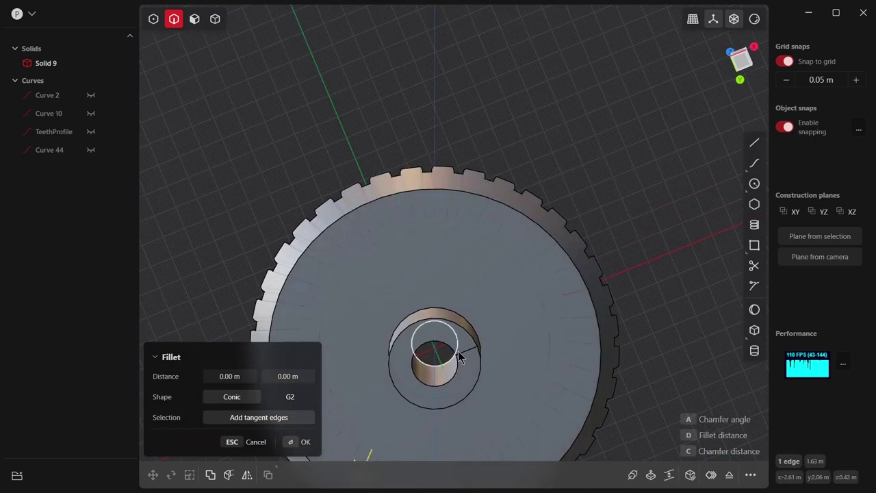
key(Escape)
mouse_move(552, 315)
middle_down()
mouse_move(593, 279)
mouse_move(624, 302)
mouse_move(488, 415)
middle_up()
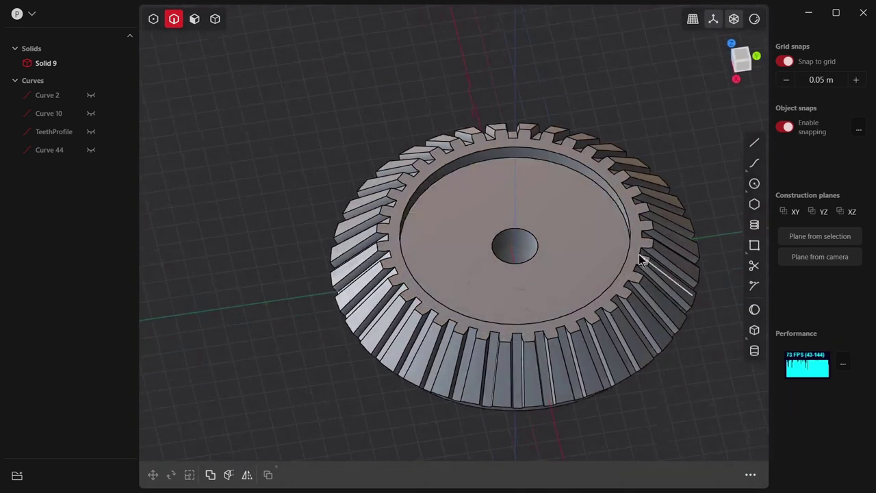
scroll(570, 200, down, 2)
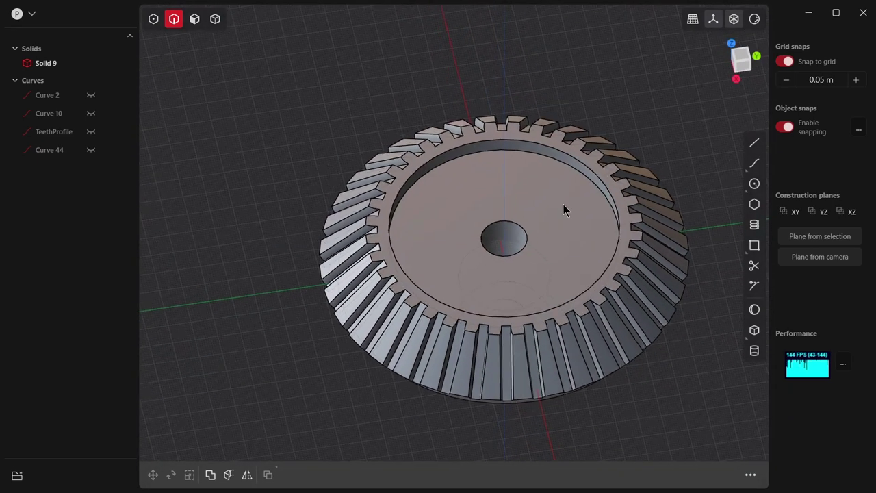
middle_drag(563, 204, 558, 194)
scroll(558, 191, up, 2)
Fillet the recess's two circular rim edges at -0.10 m, redoing a first attempt.
scroll(558, 187, up, 1)
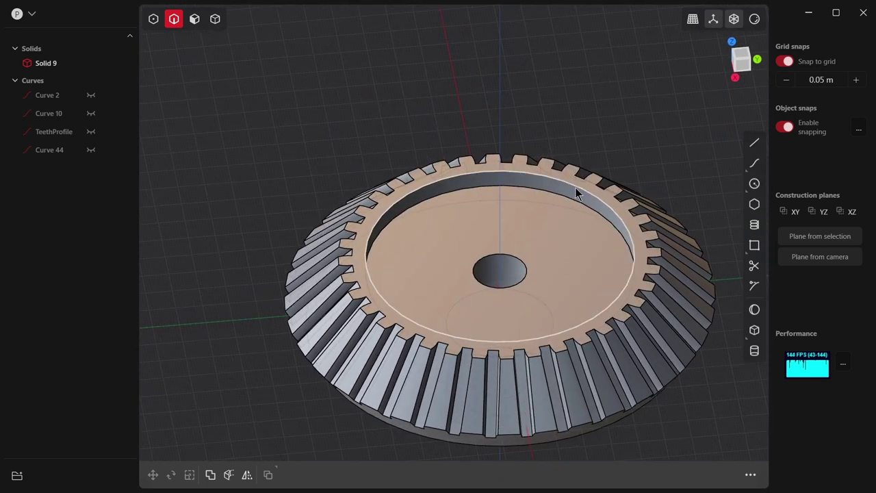
click(575, 188)
key(f)
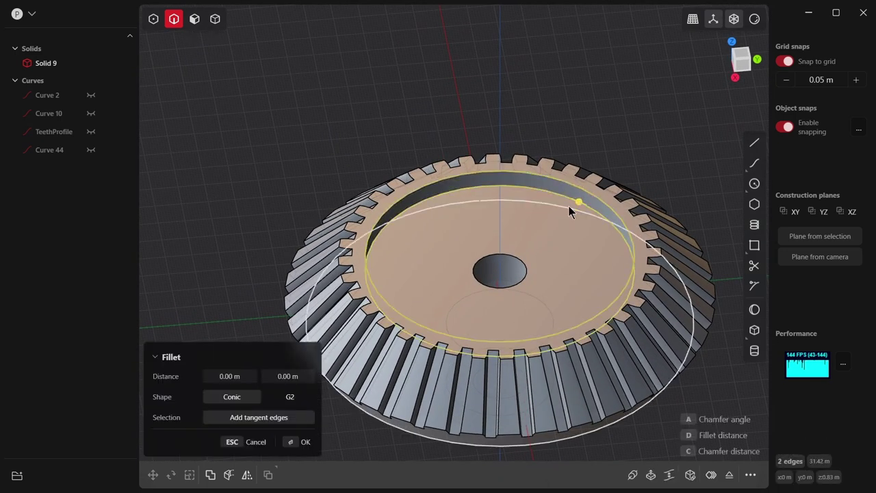
drag(575, 200, 578, 206)
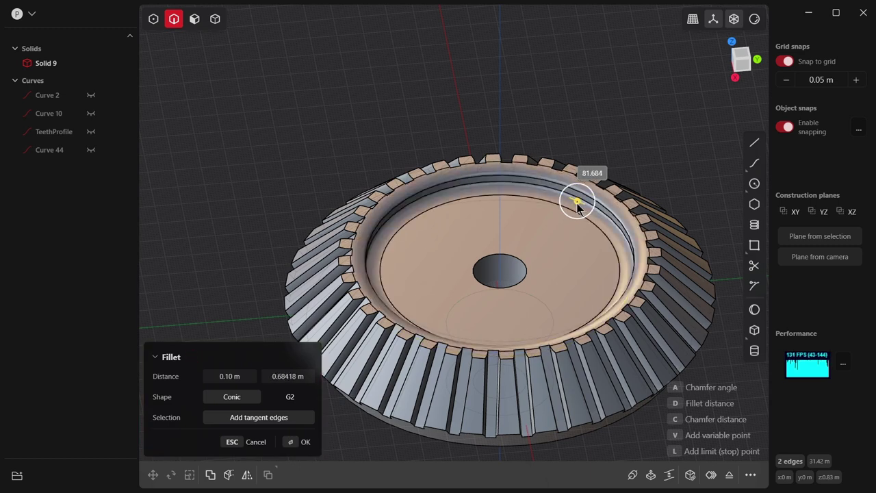
drag(579, 206, 579, 205)
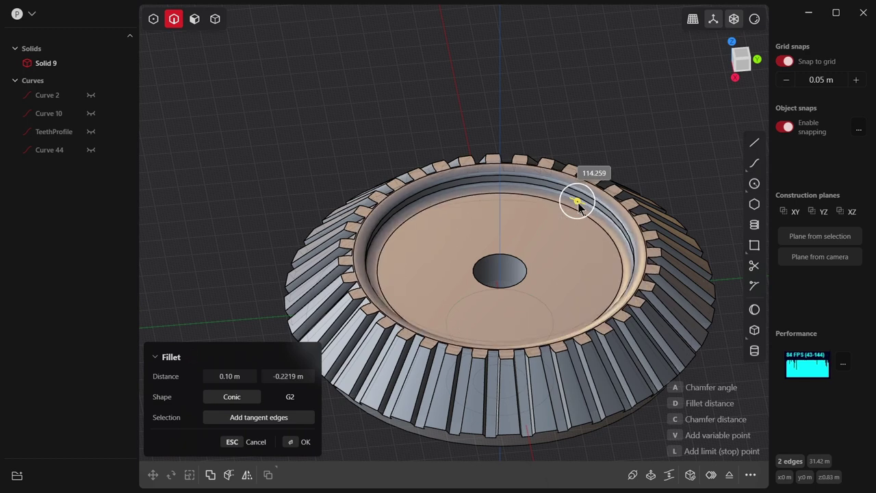
key(Escape)
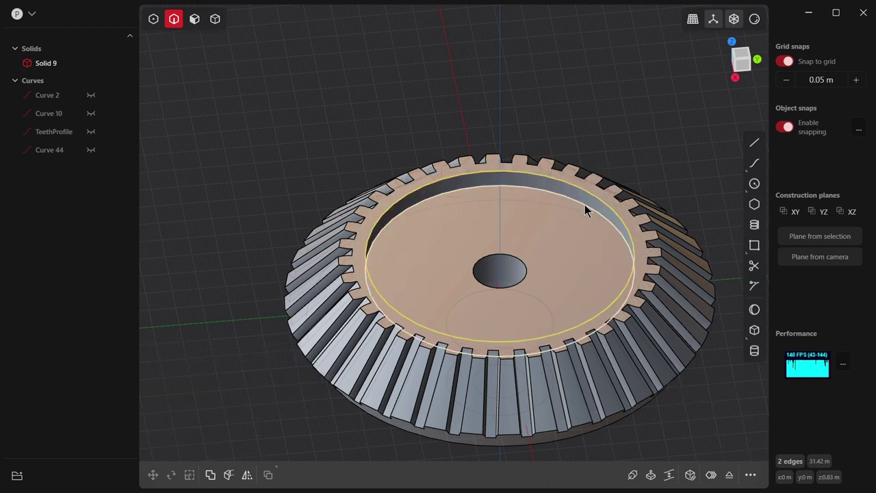
key(f)
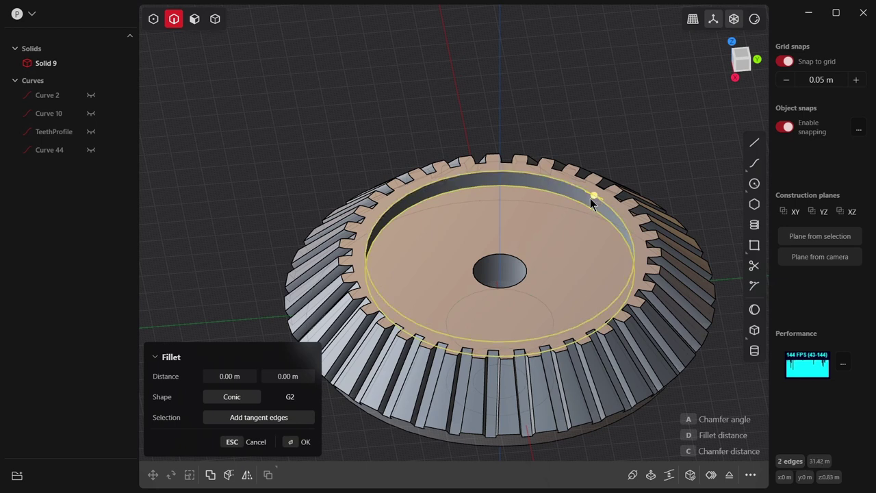
drag(594, 196, 597, 199)
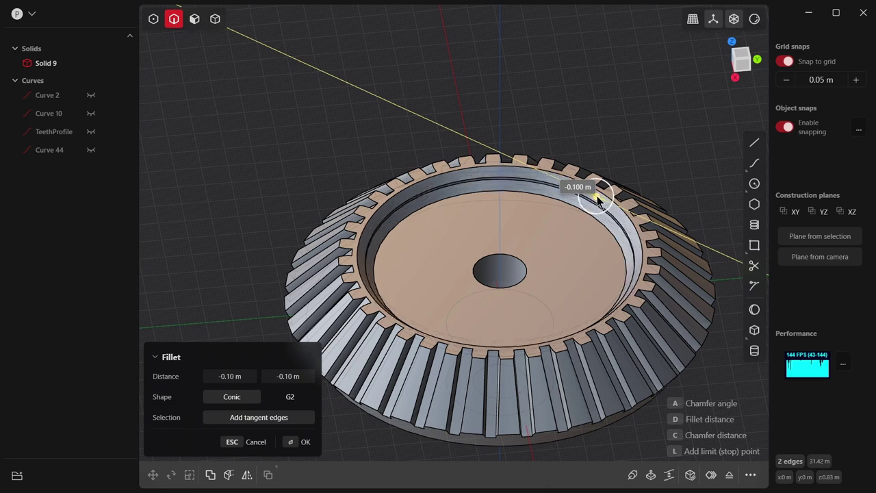
drag(597, 199, 597, 198)
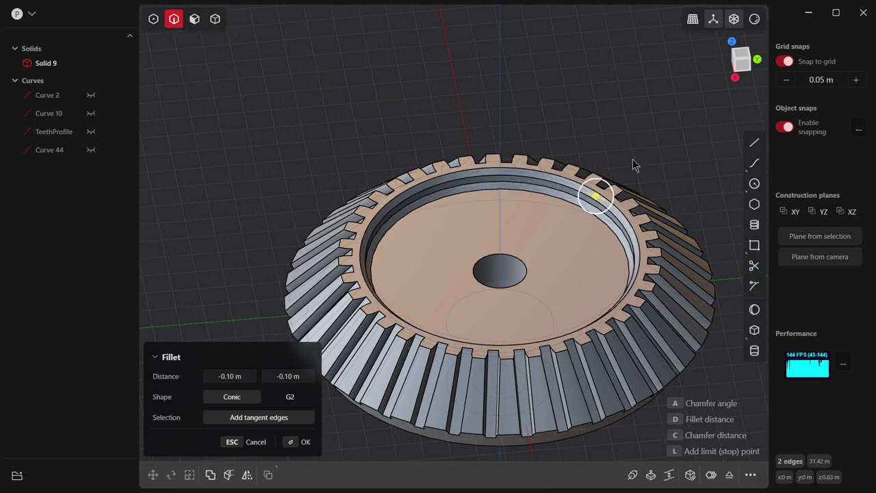
middle_drag(633, 164, 625, 133)
click(289, 445)
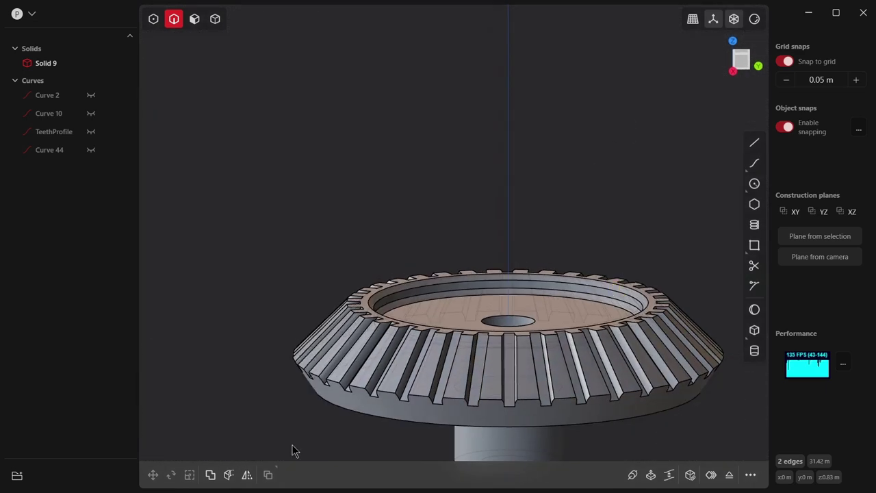
mouse_move(377, 176)
middle_down()
mouse_move(387, 139)
mouse_move(400, 244)
mouse_move(416, 152)
middle_up()
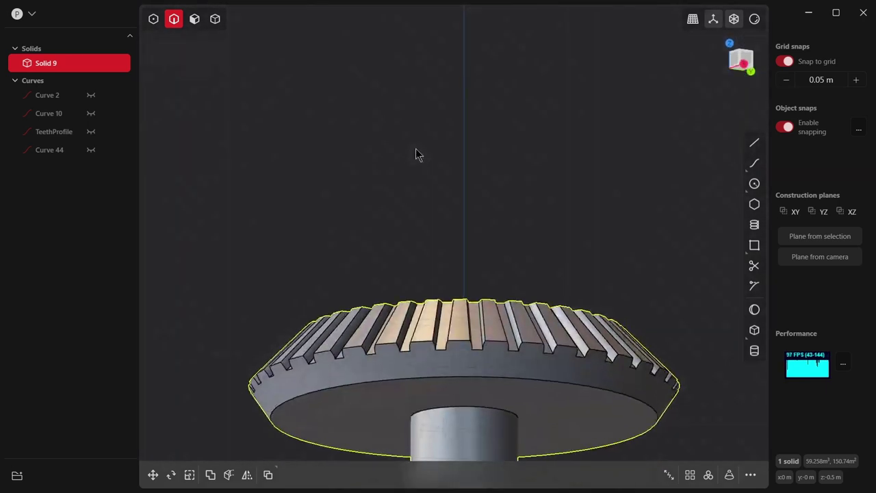
Fillet the hub's top circular edge, where it meets the gear body, at 0.35 m.
click(464, 405)
key(f)
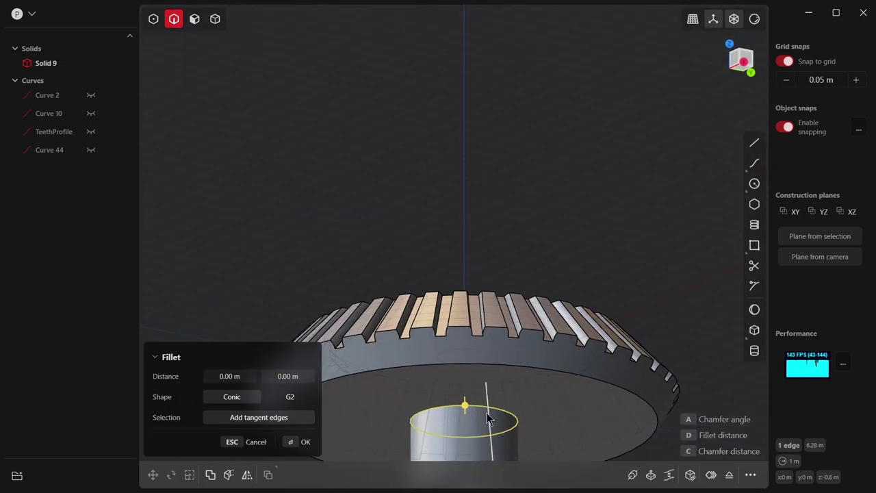
drag(464, 405, 468, 415)
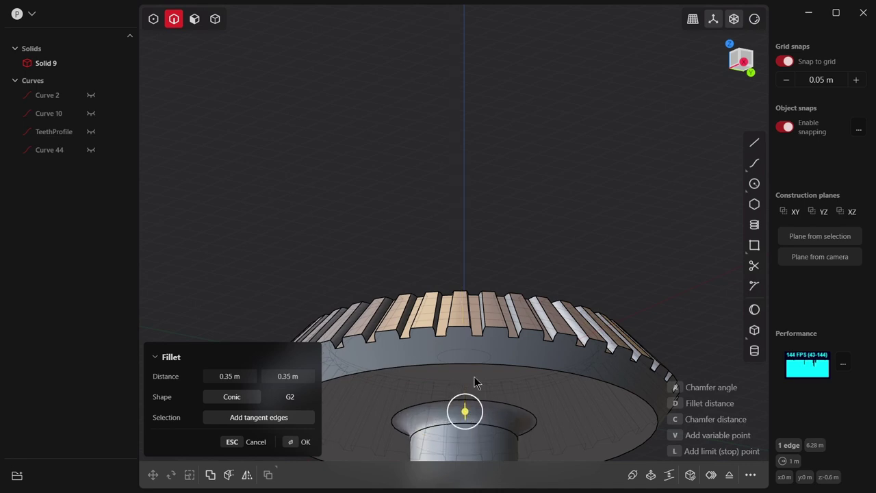
click(301, 441)
scroll(455, 197, down, 3)
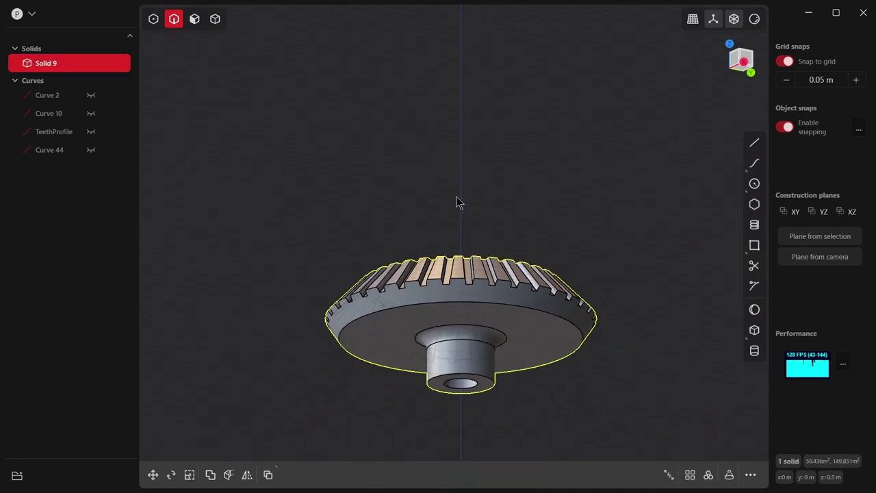
View the gear from an elevated angle and deselect Solid 9.
middle_drag(457, 196, 495, 261)
scroll(496, 267, up, 3)
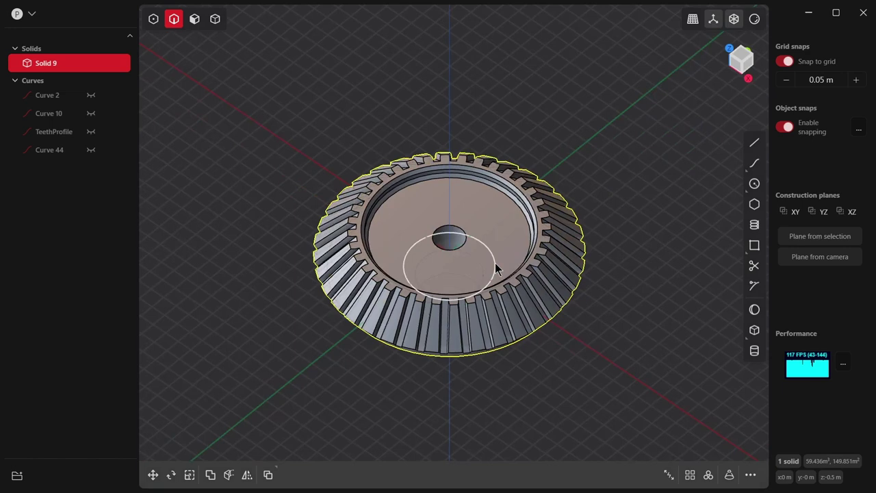
click(573, 360)
Zoom in on the finished gear and hide the ground grid and axis lines.
scroll(486, 350, down, 3)
scroll(458, 382, up, 3)
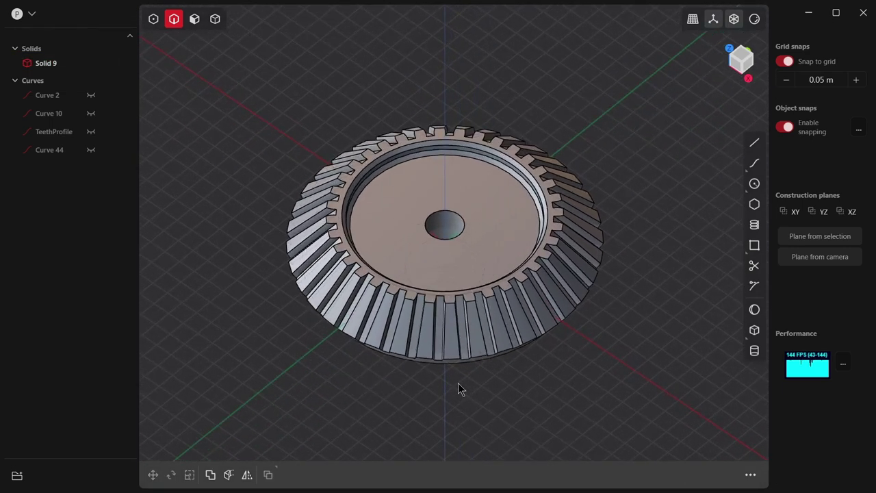
scroll(458, 385, up, 3)
scroll(441, 107, down, 1)
scroll(441, 107, down, 1)
scroll(441, 107, up, 2)
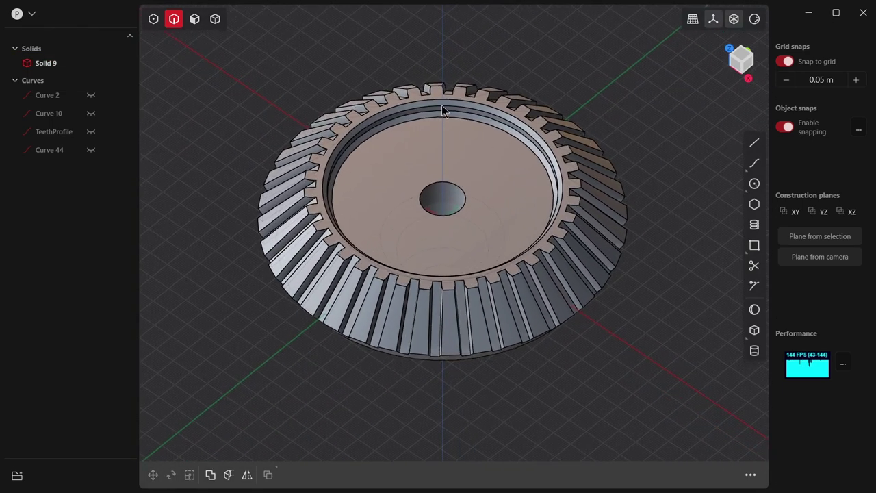
scroll(441, 110, up, 1)
scroll(441, 110, up, 1)
scroll(442, 110, up, 1)
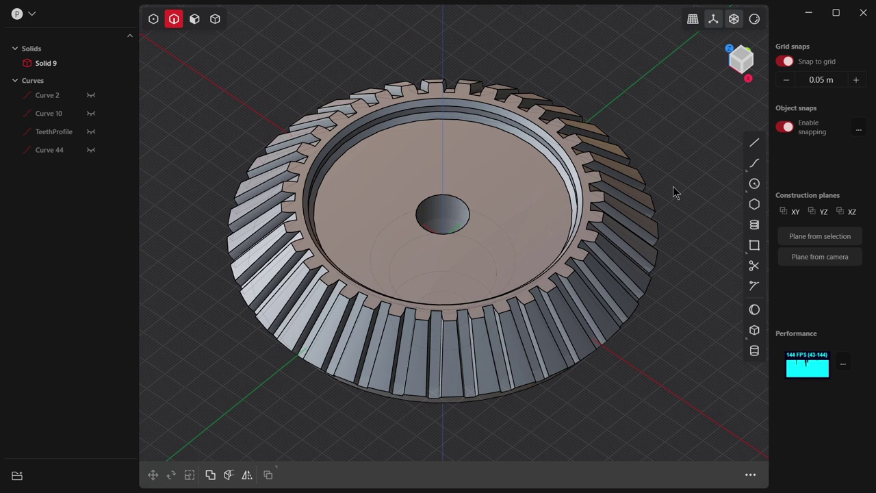
click(712, 18)
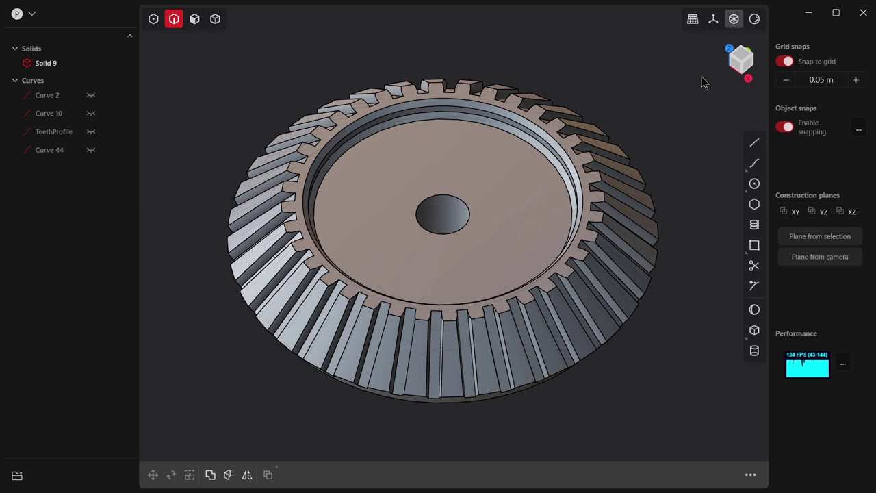